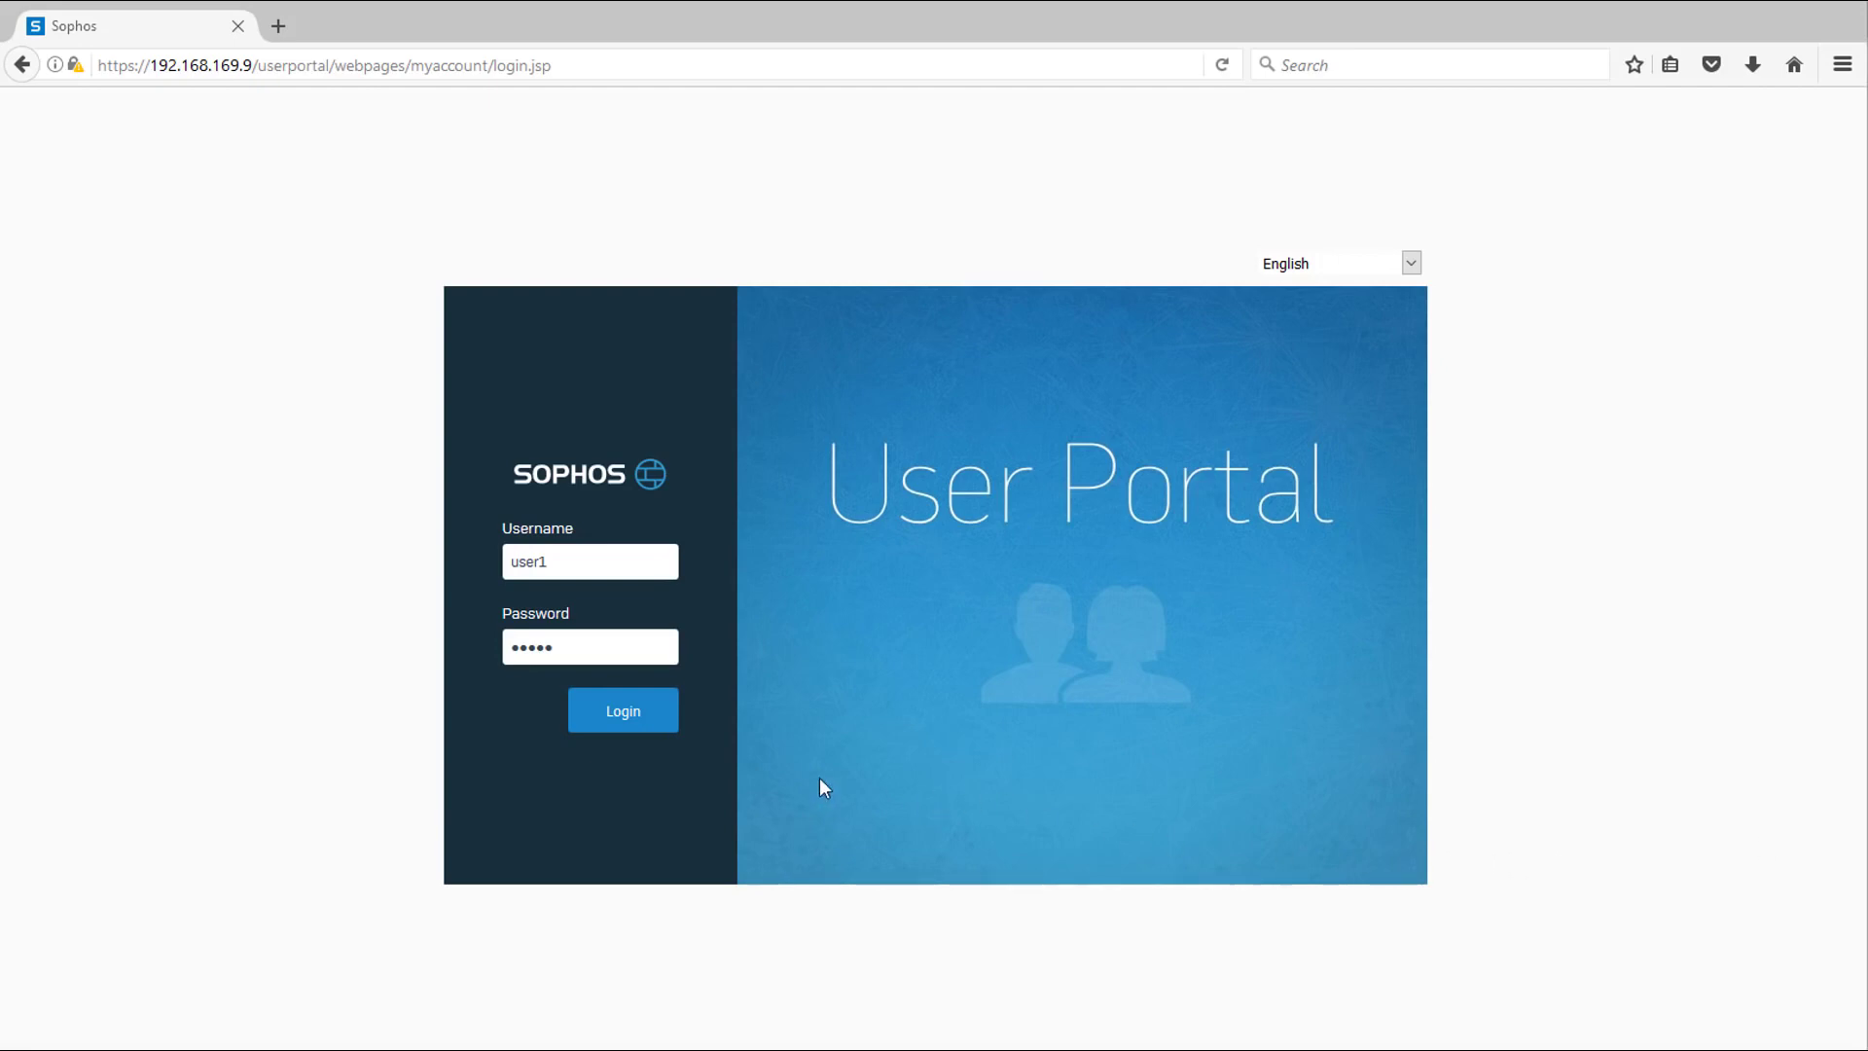
# Sign in to the Sophos User Portal as user1 and view the client download section.
pyautogui.click(611, 715)
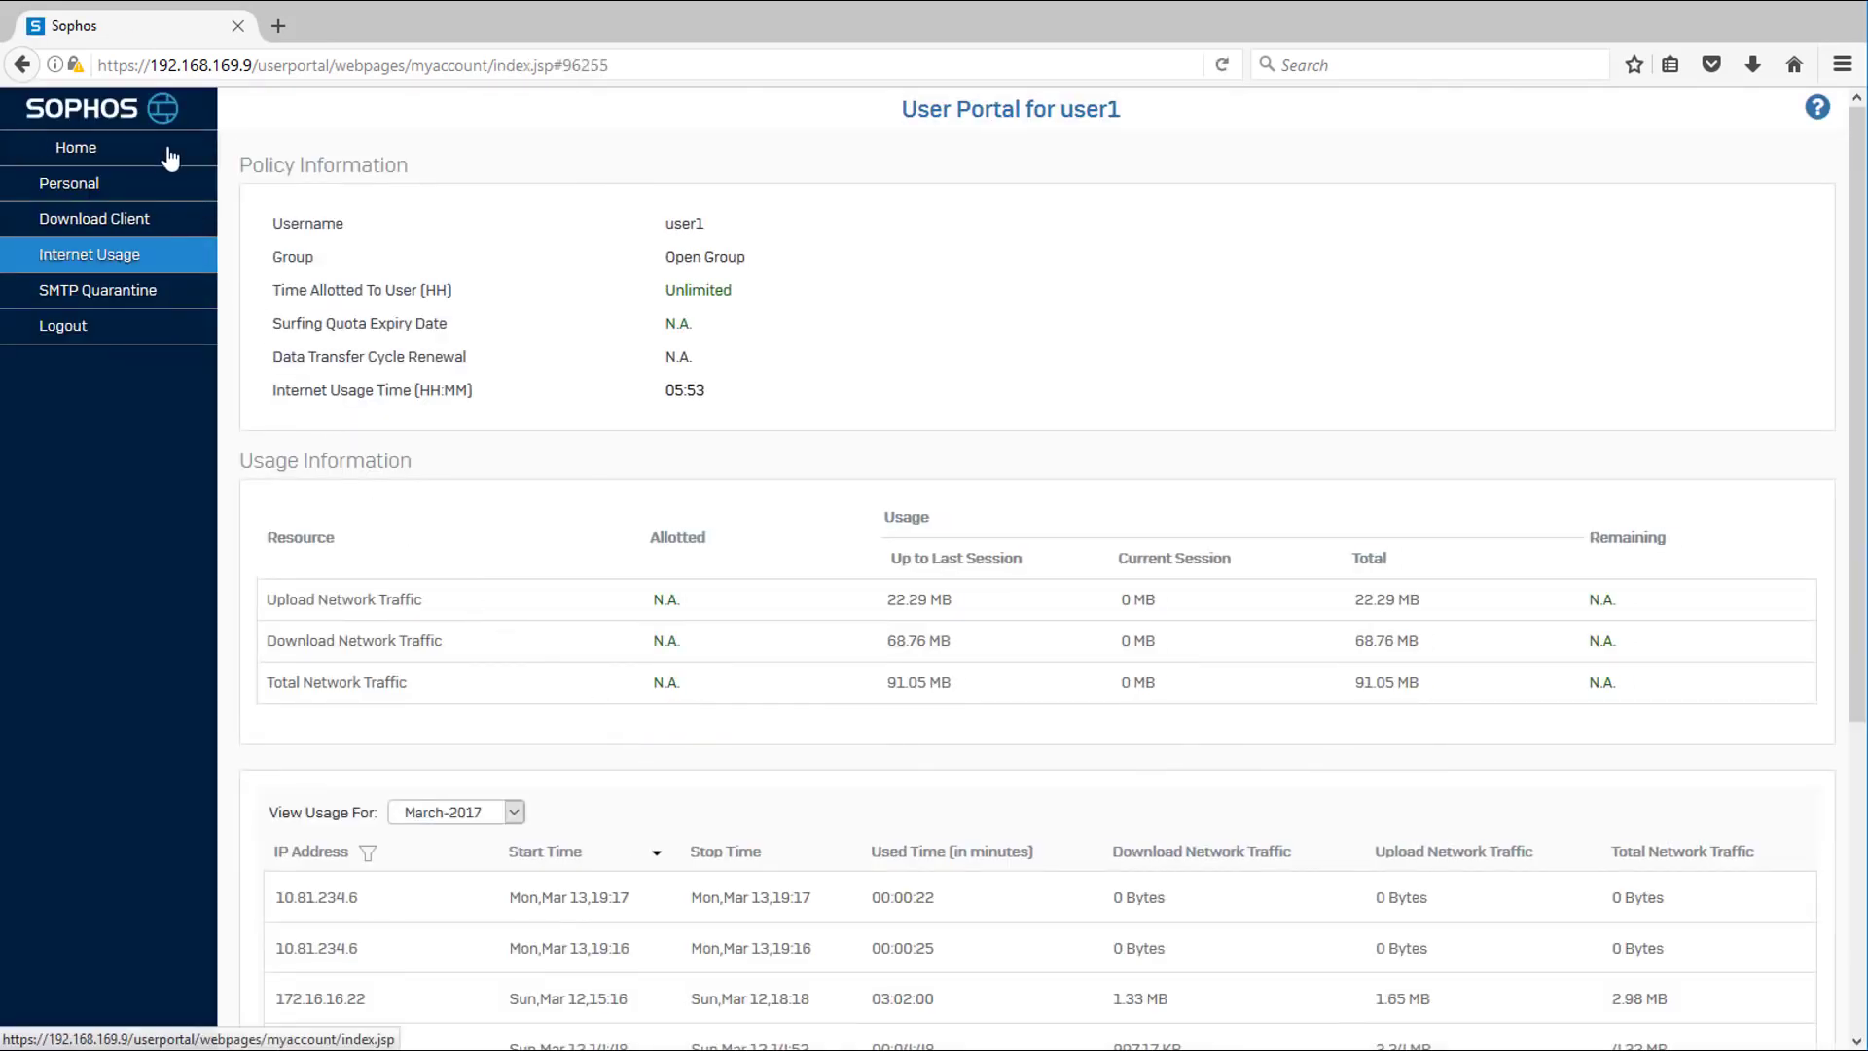
pyautogui.click(152, 220)
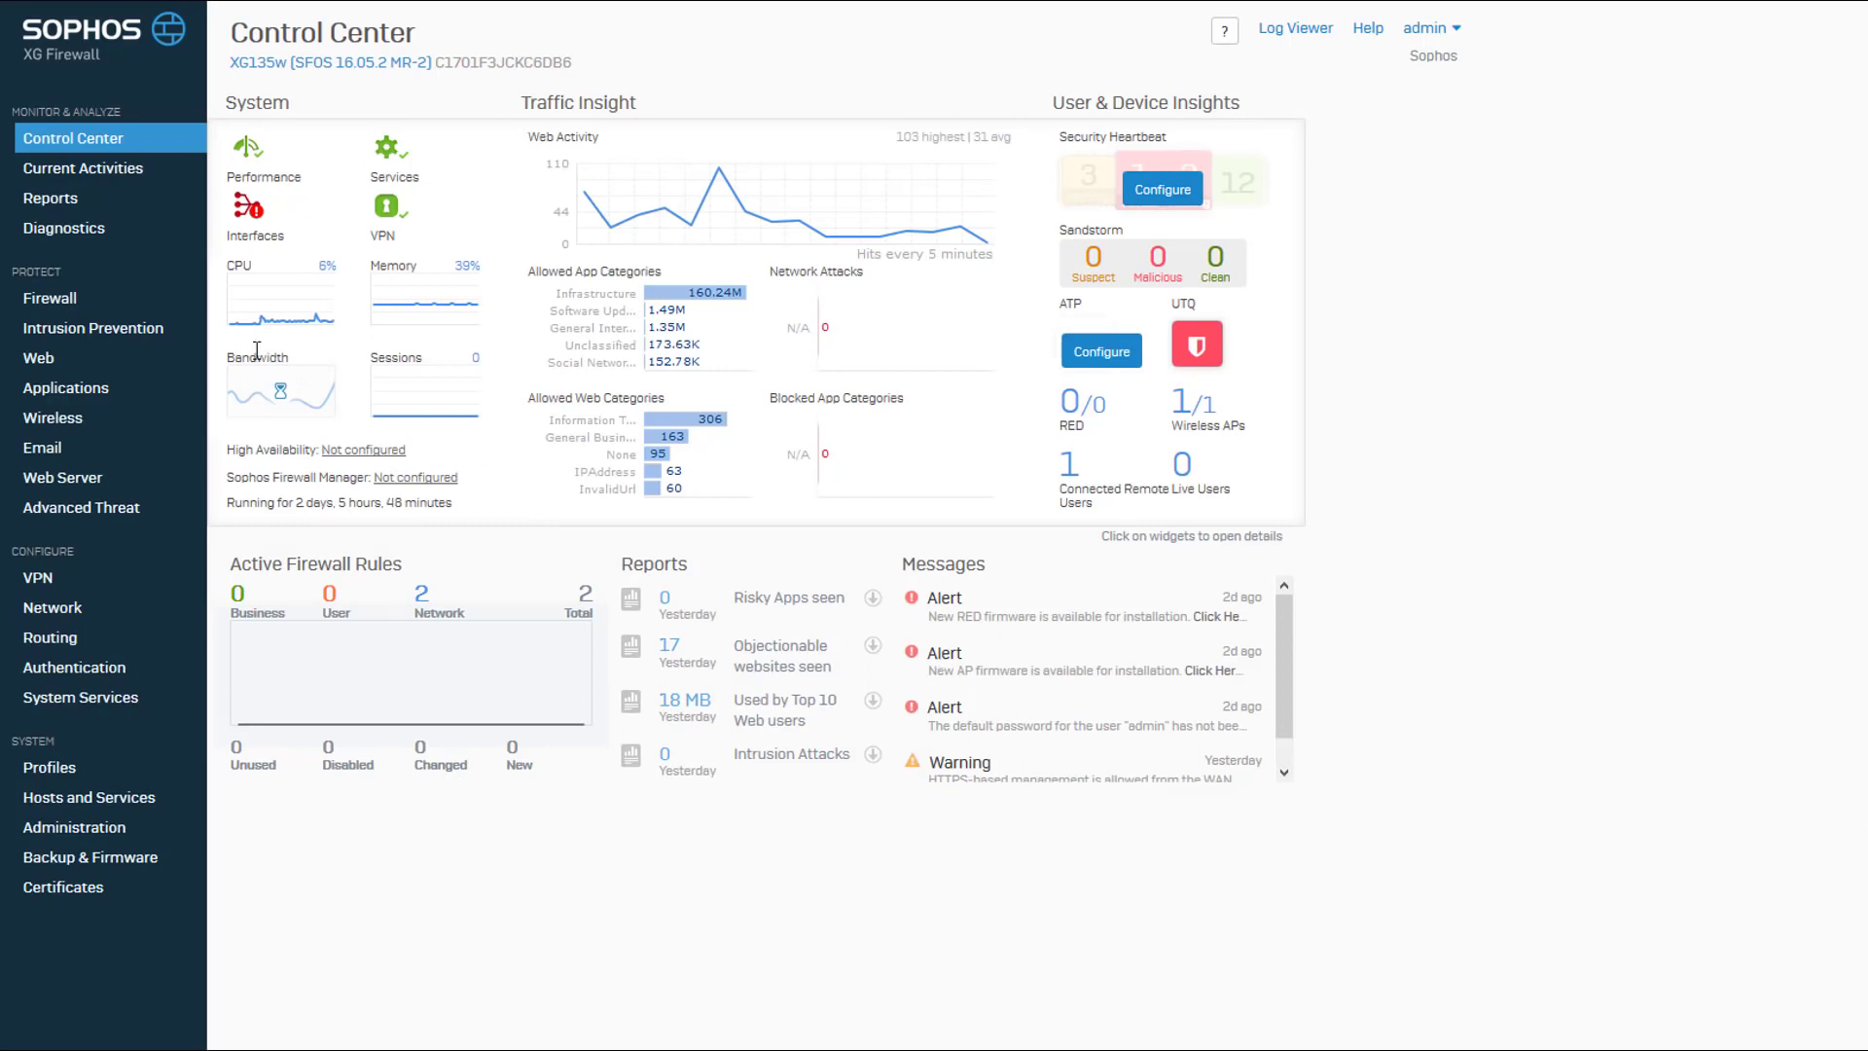
# In the XG Firewall console, add an SSL VPN remote access policy named "SSL-VPN for Remote Access".
pyautogui.click(51, 579)
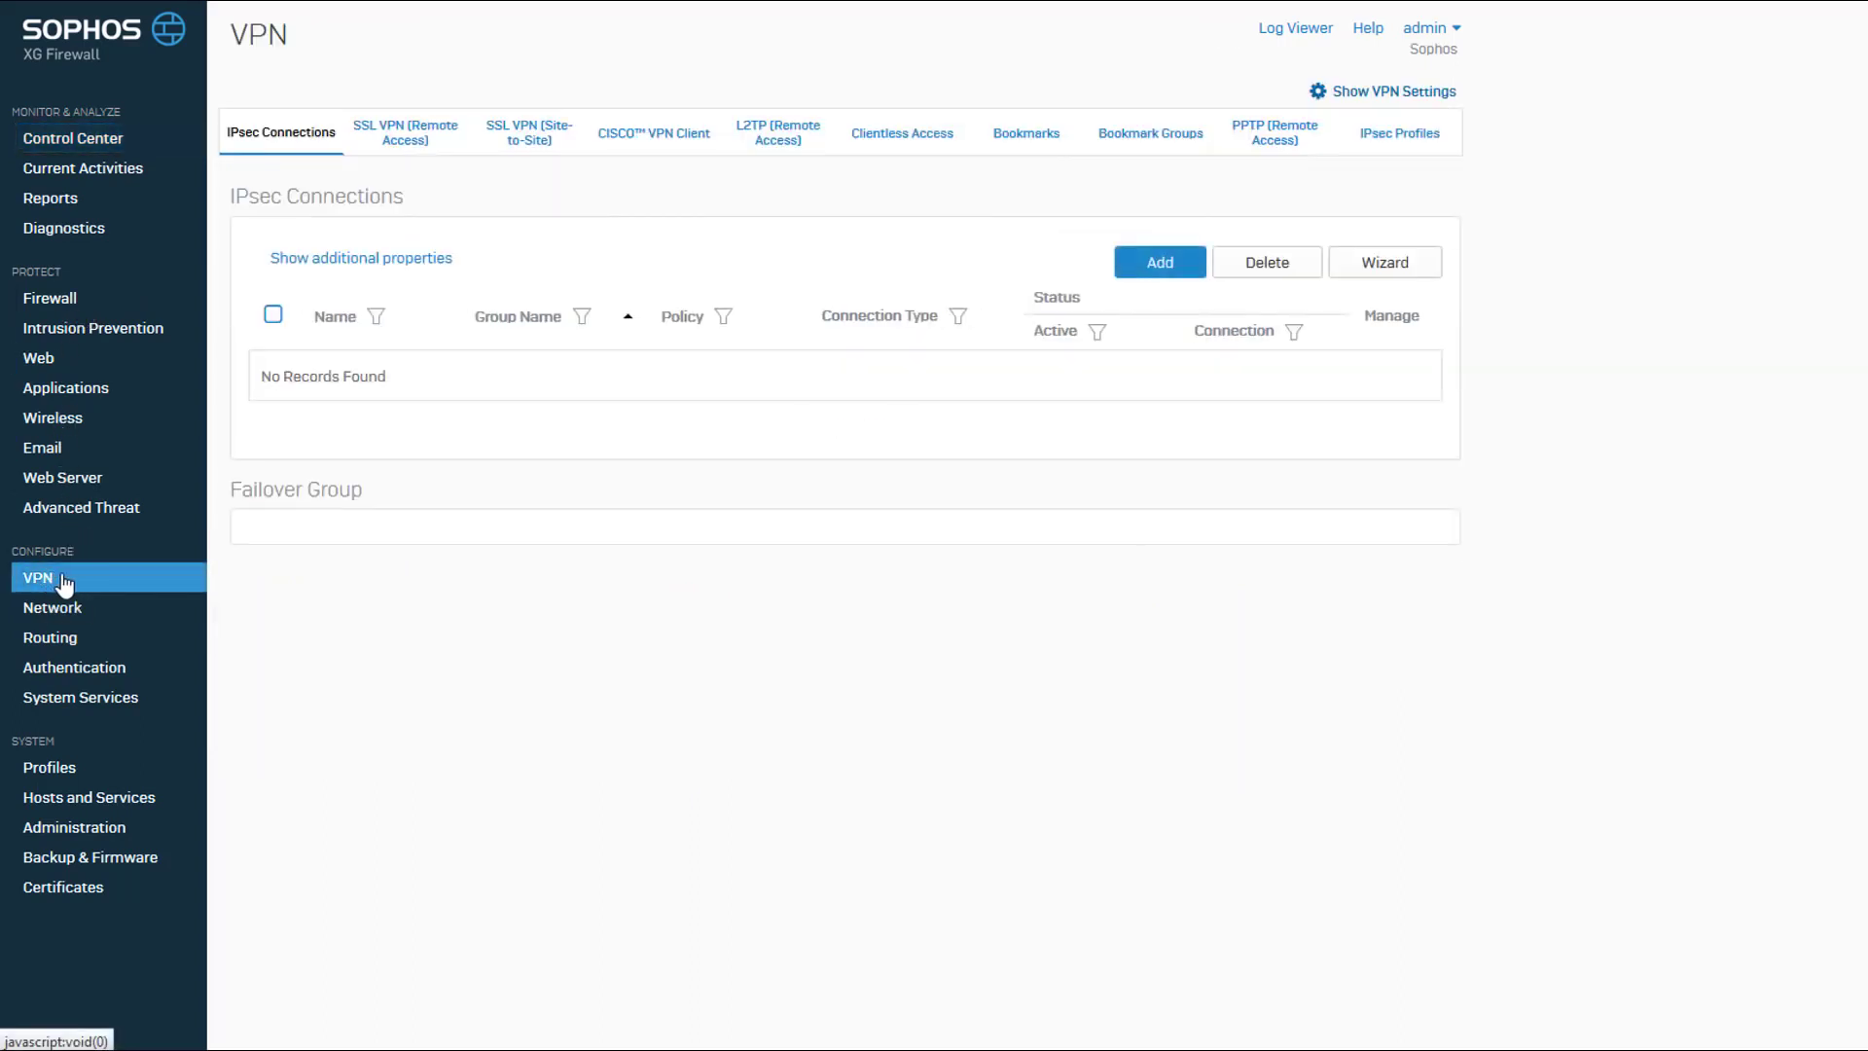
pyautogui.click(417, 146)
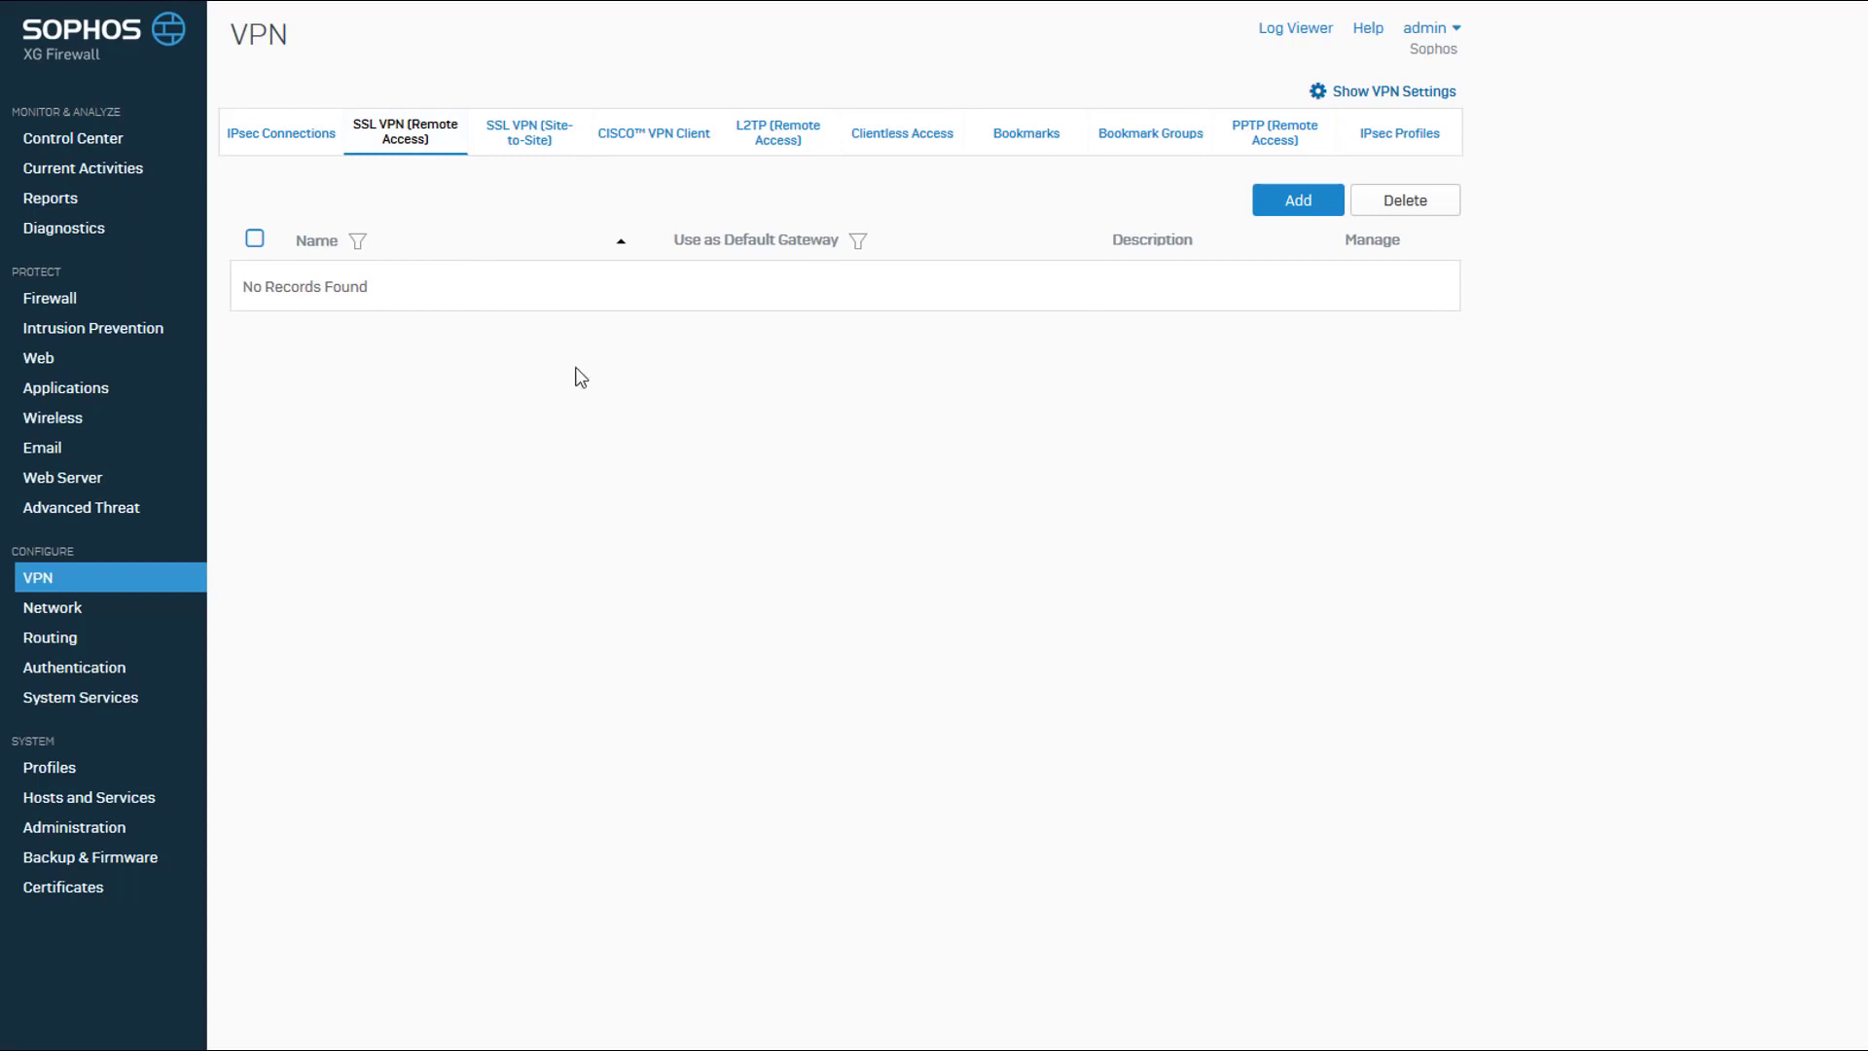
pyautogui.click(1317, 200)
pyautogui.write('SSL')
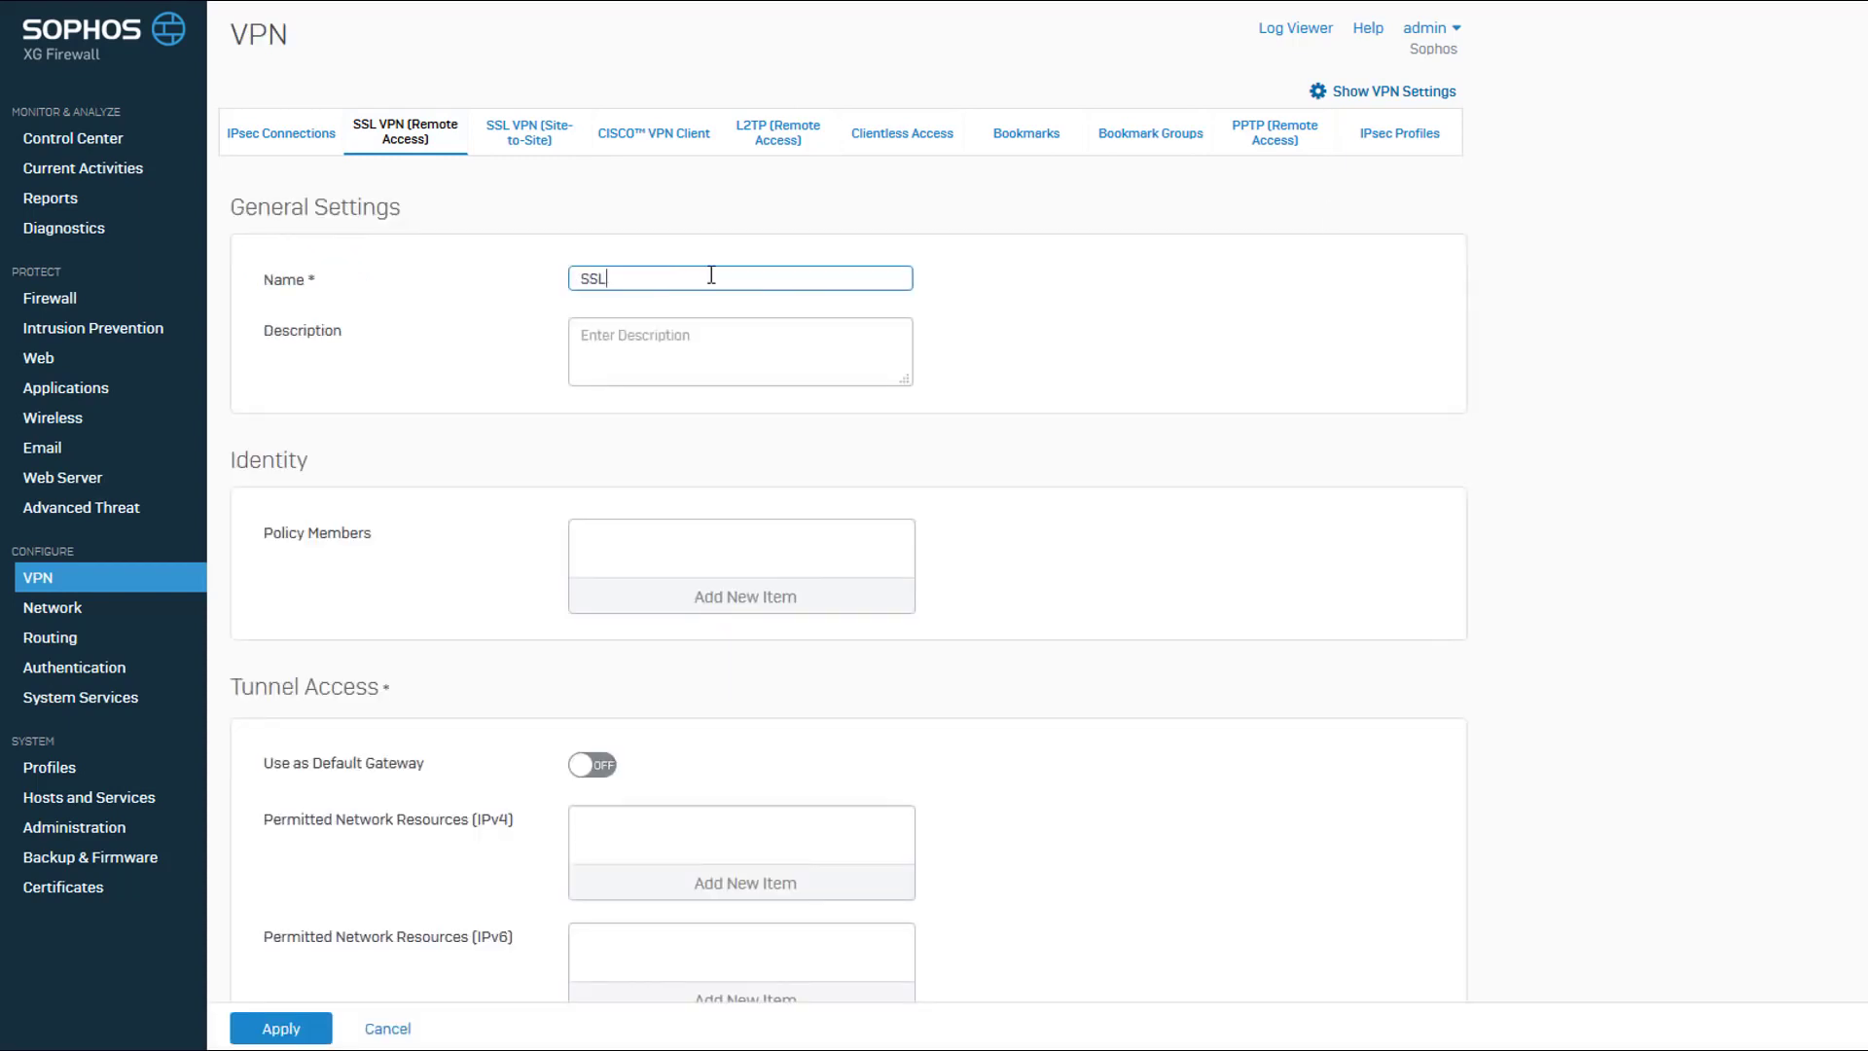
pyautogui.write('-VPN for Remote Access')
# Add user1 and user2 as policy members of the remote access policy.
pyautogui.click(744, 600)
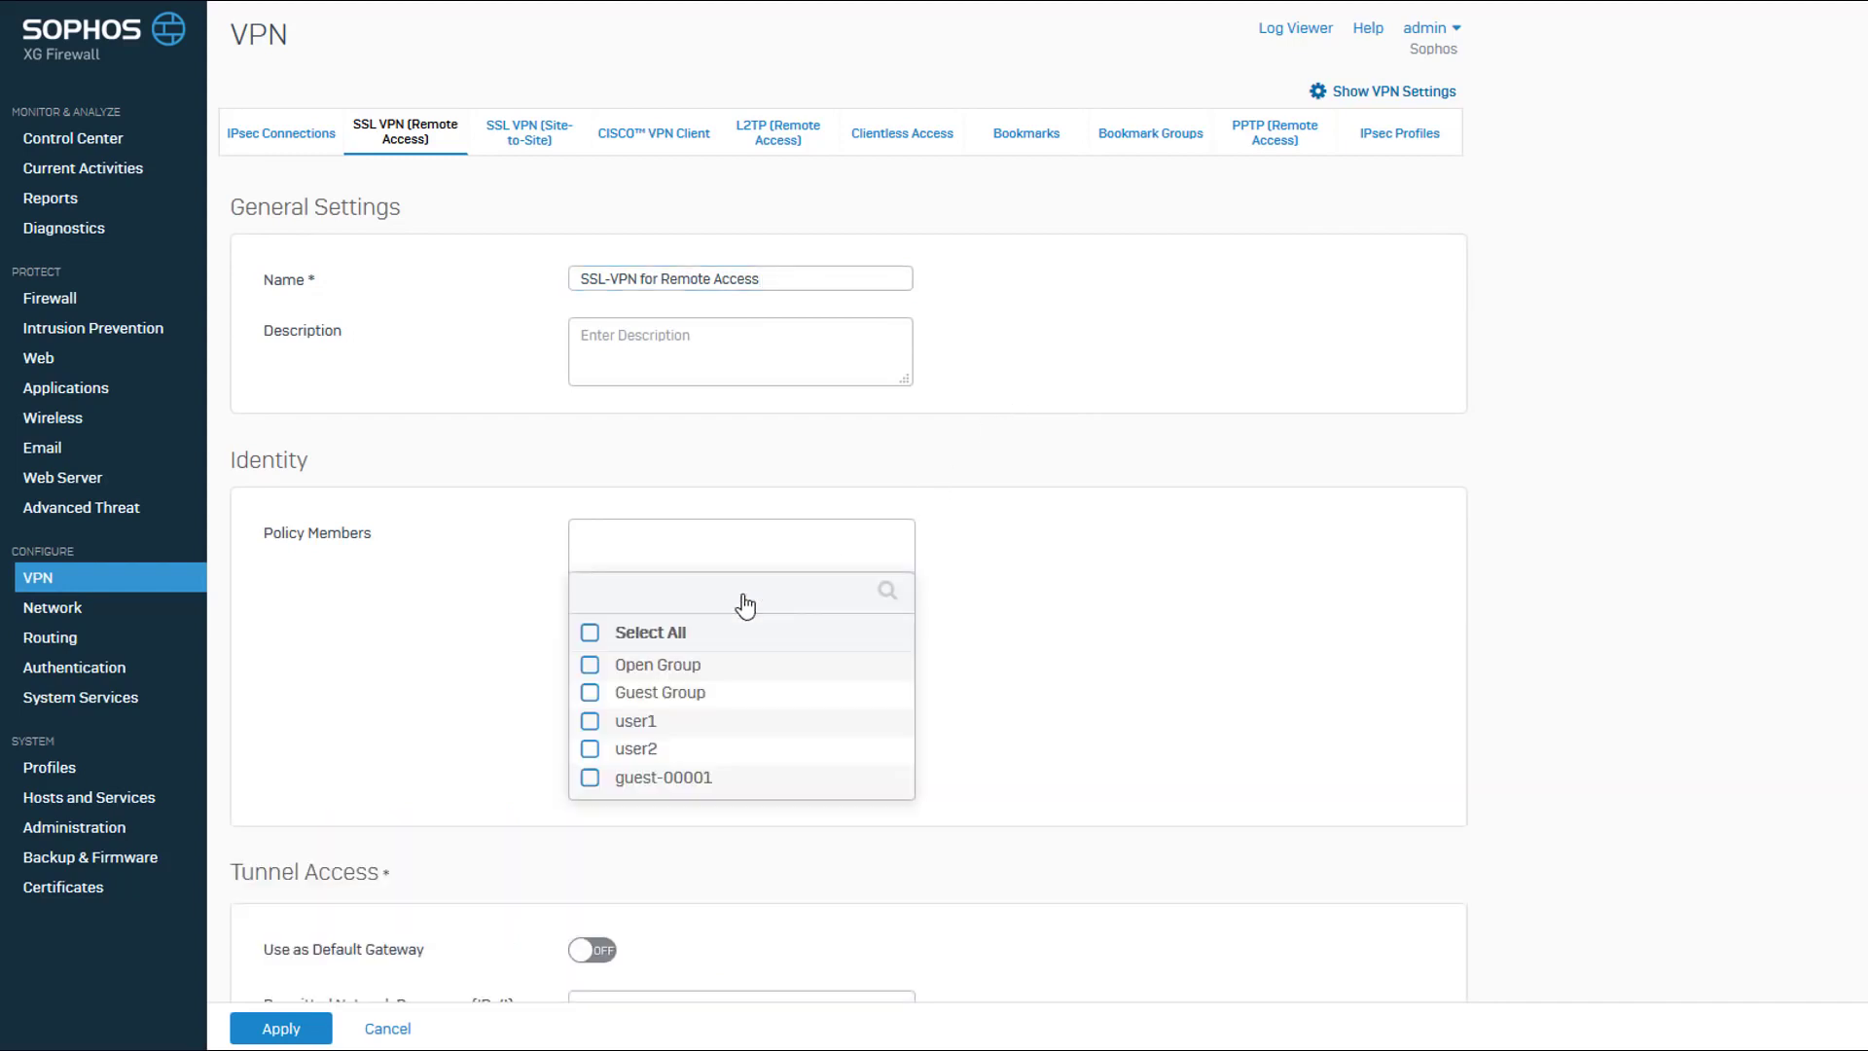
pyautogui.click(592, 751)
pyautogui.click(590, 723)
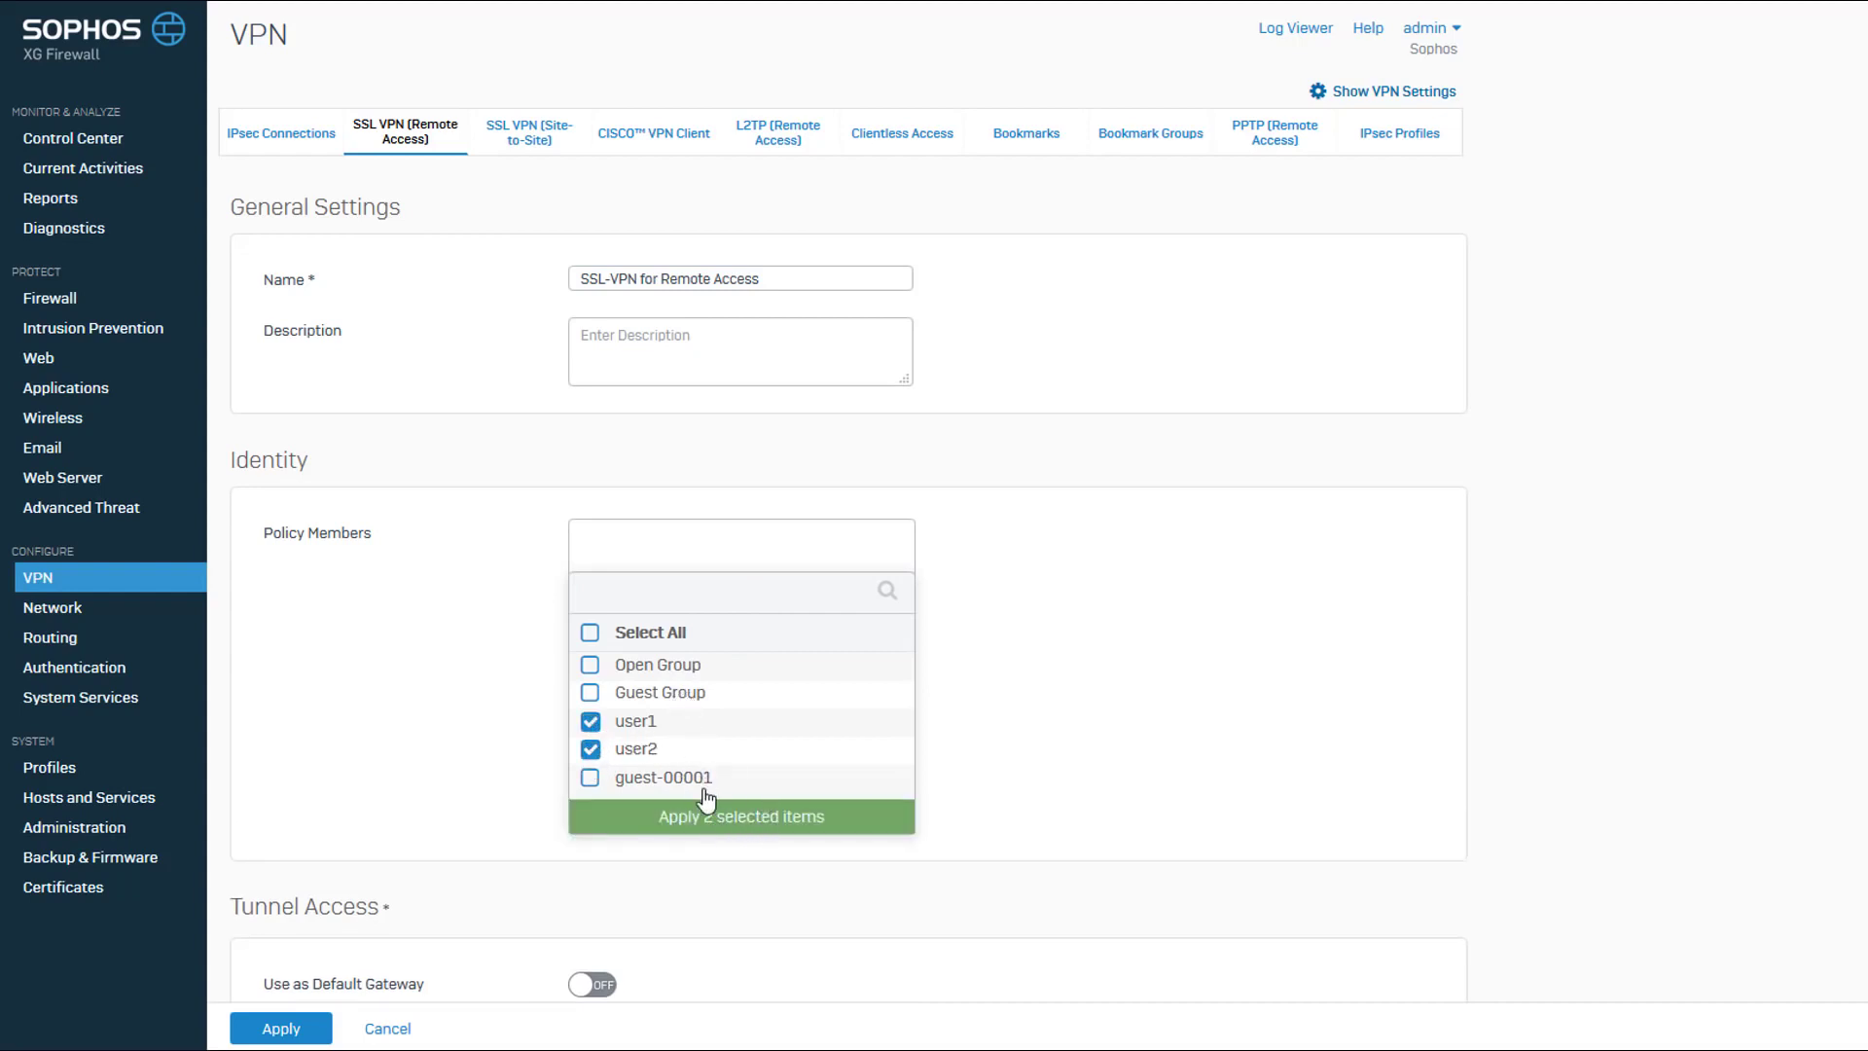
pyautogui.click(741, 827)
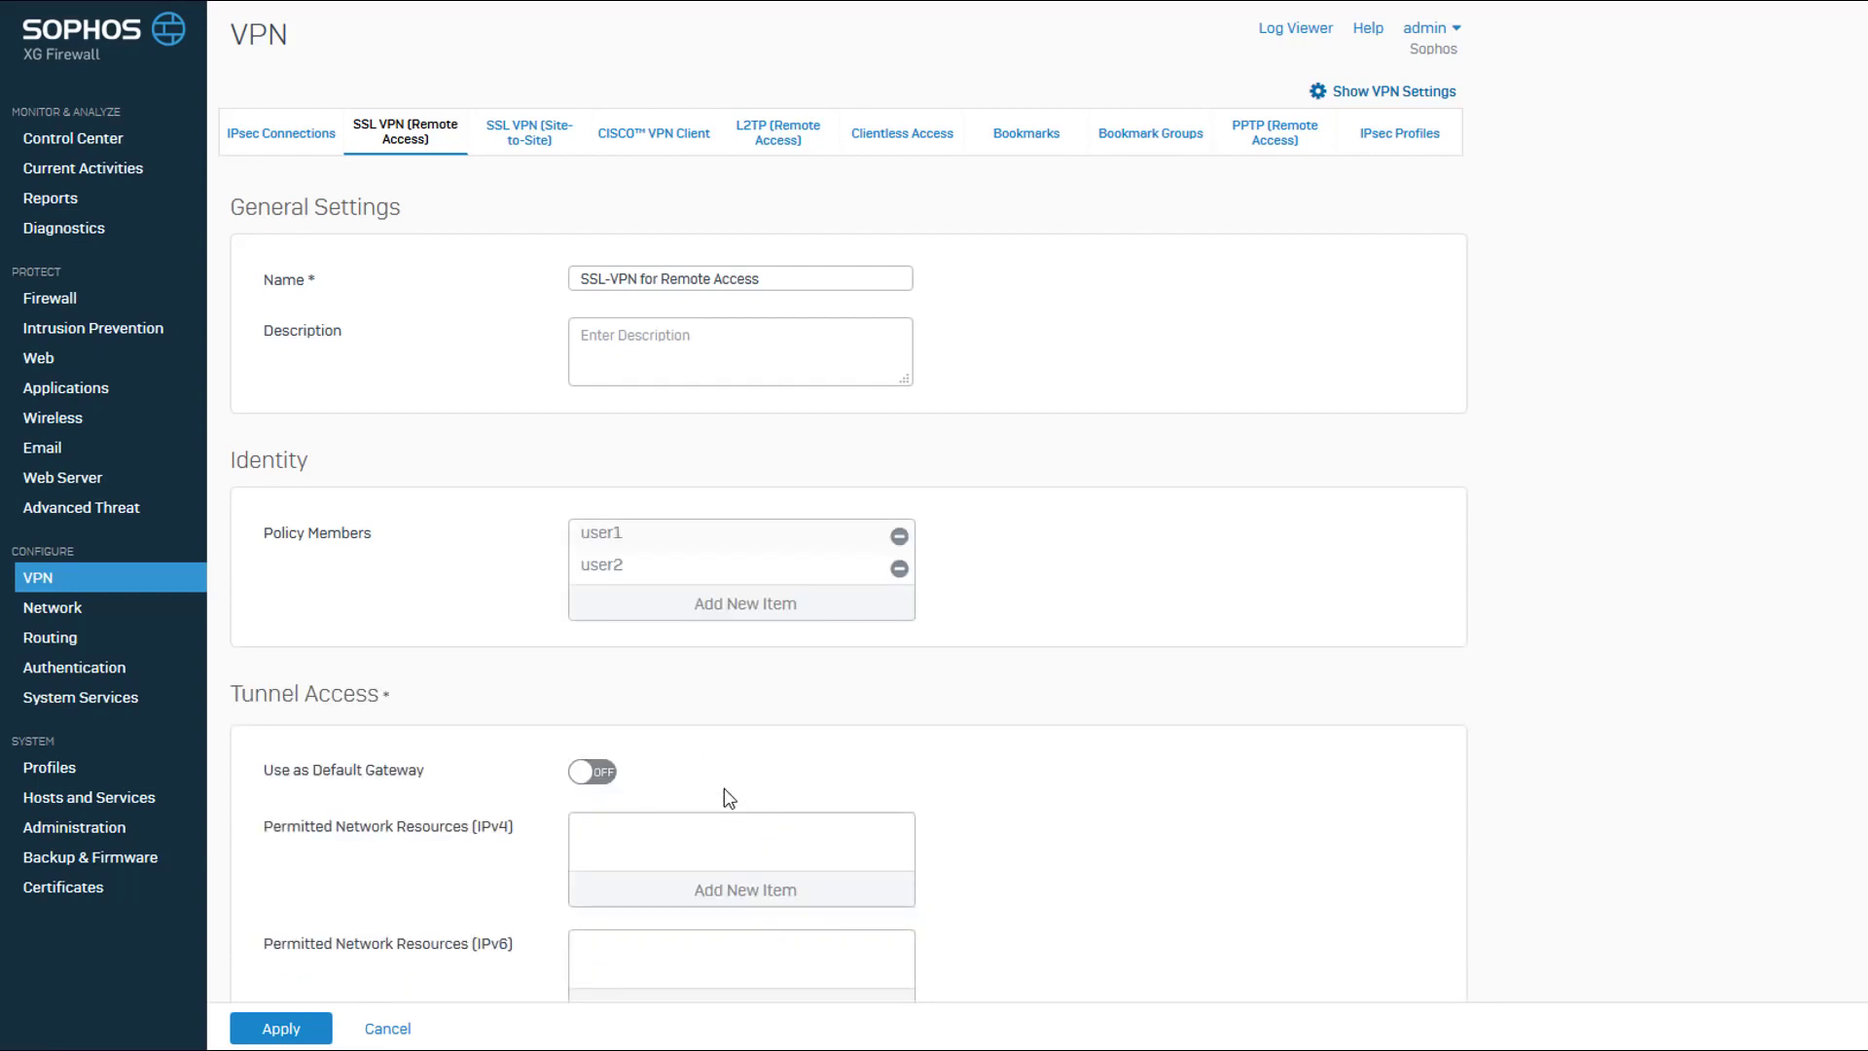
# Turn off default gateway use for the tunnel and permit all listed IPv4 network resources.
pyautogui.scroll(-4, 729, 797)
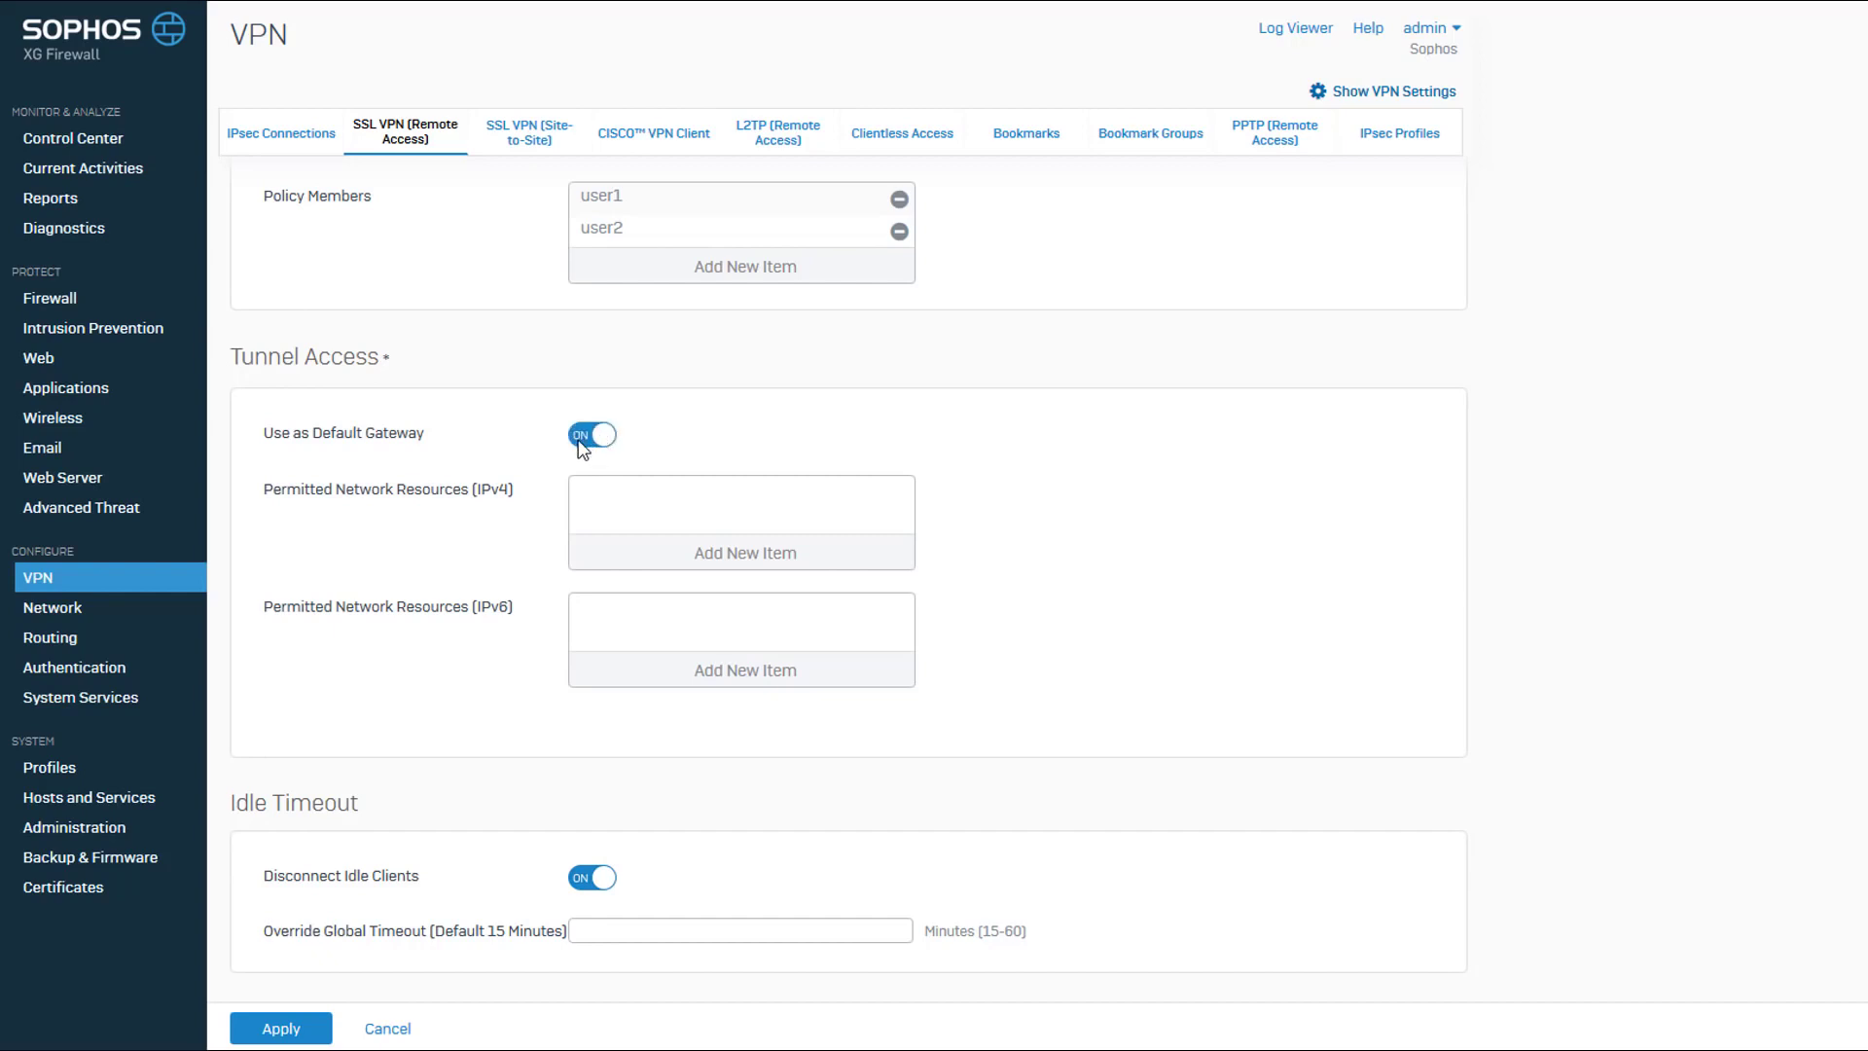
pyautogui.click(581, 439)
pyautogui.click(735, 561)
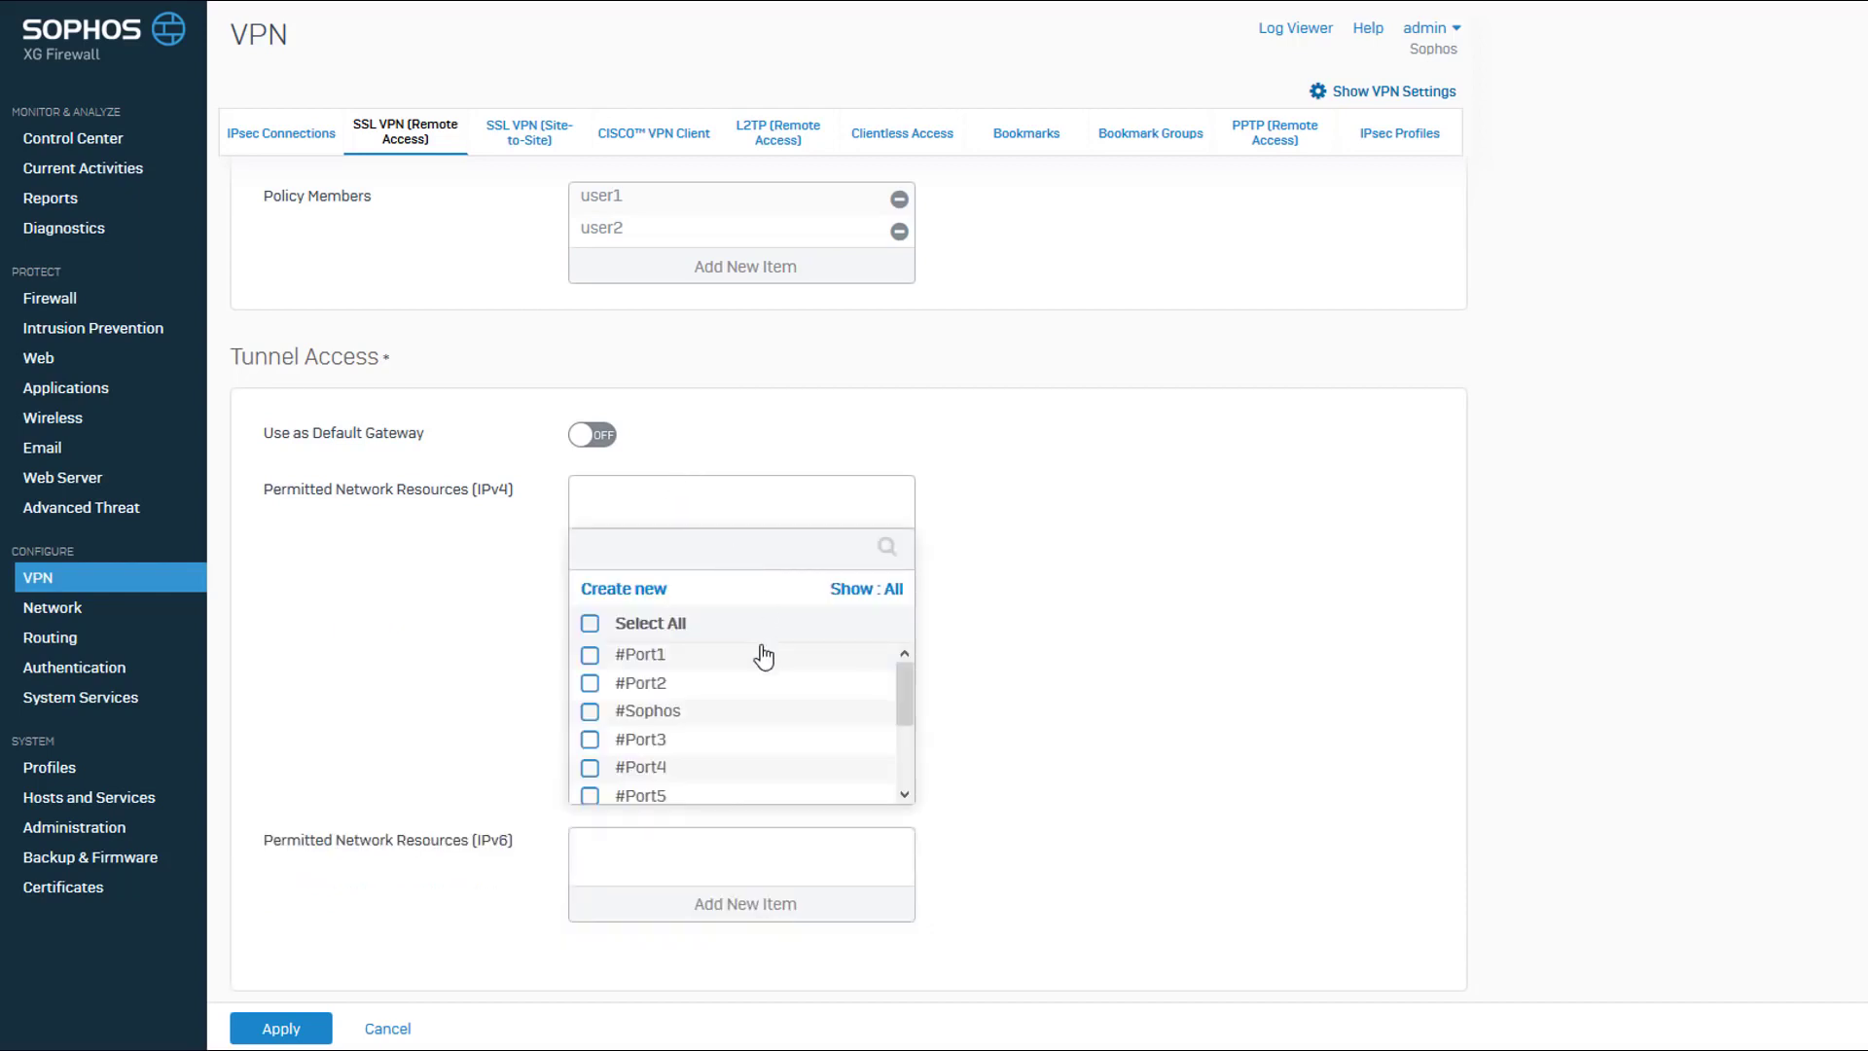
pyautogui.click(591, 624)
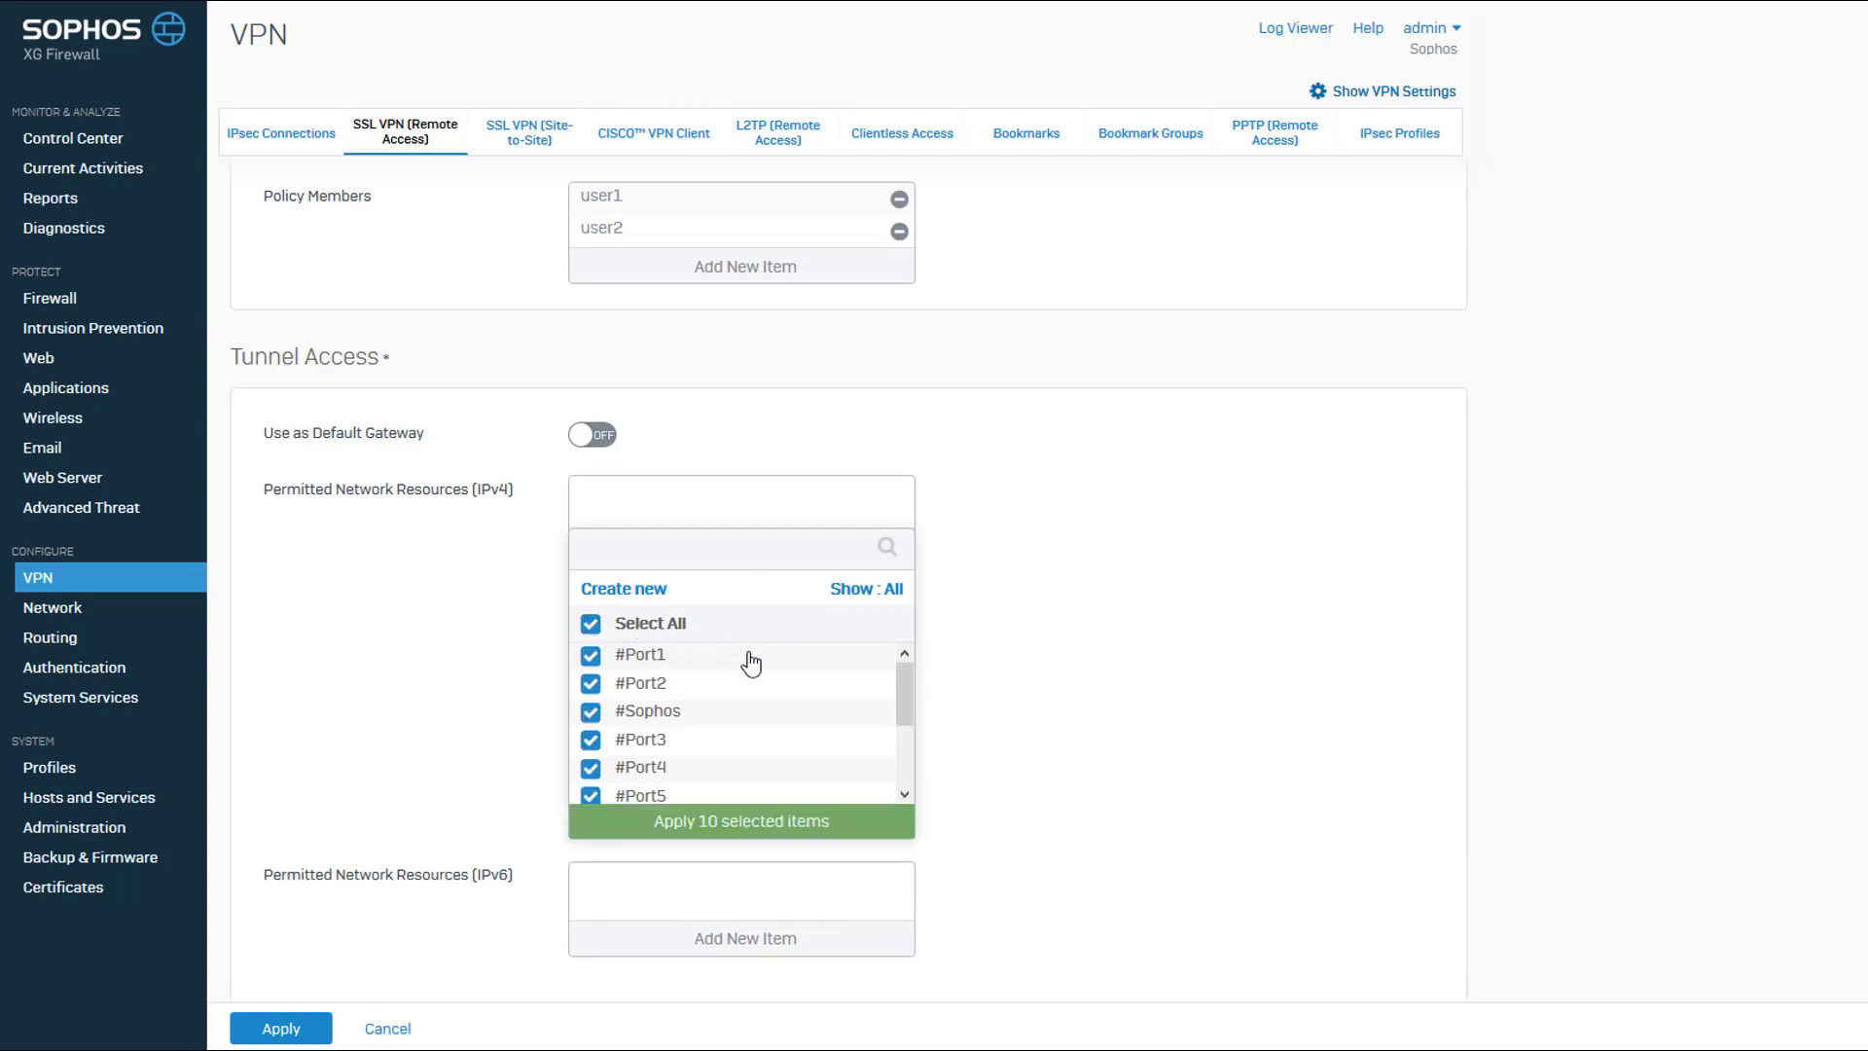
pyautogui.click(738, 822)
# Apply the remote access policy and accept overriding any earlier policy for its members.
pyautogui.scroll(-3, 1035, 686)
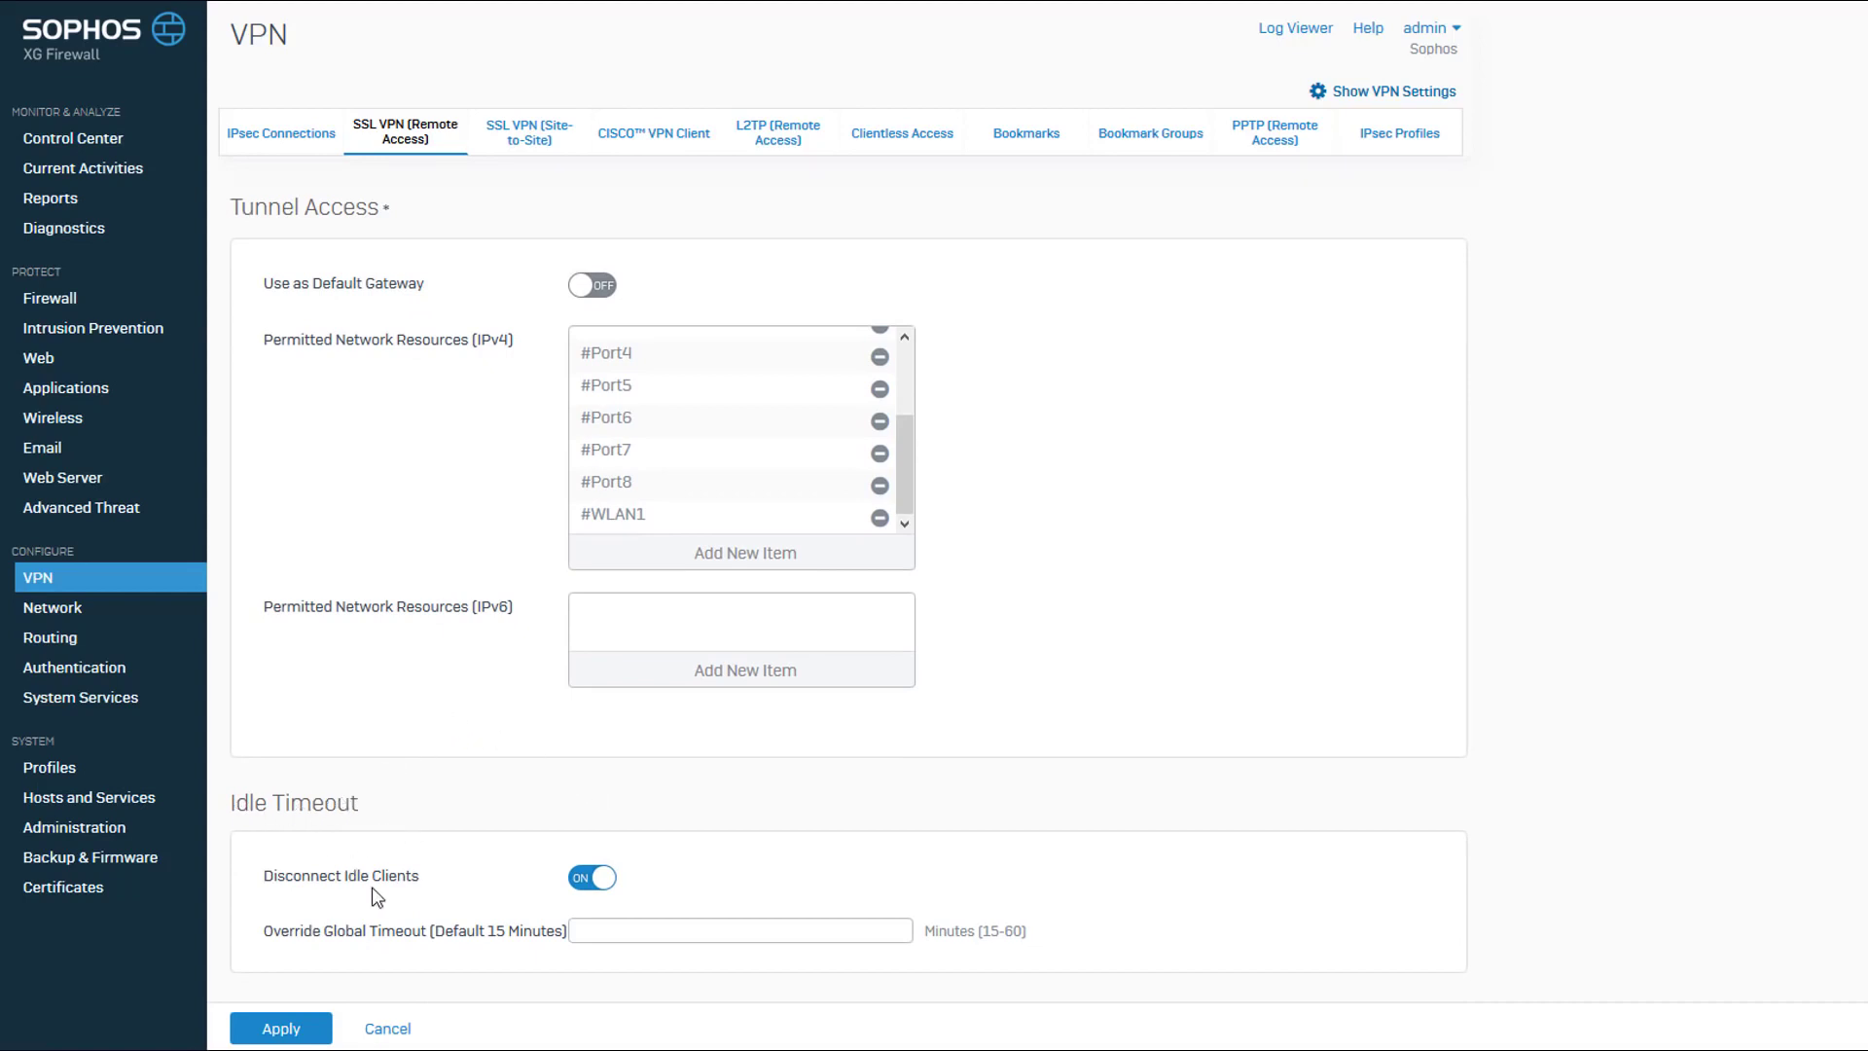
pyautogui.click(282, 1029)
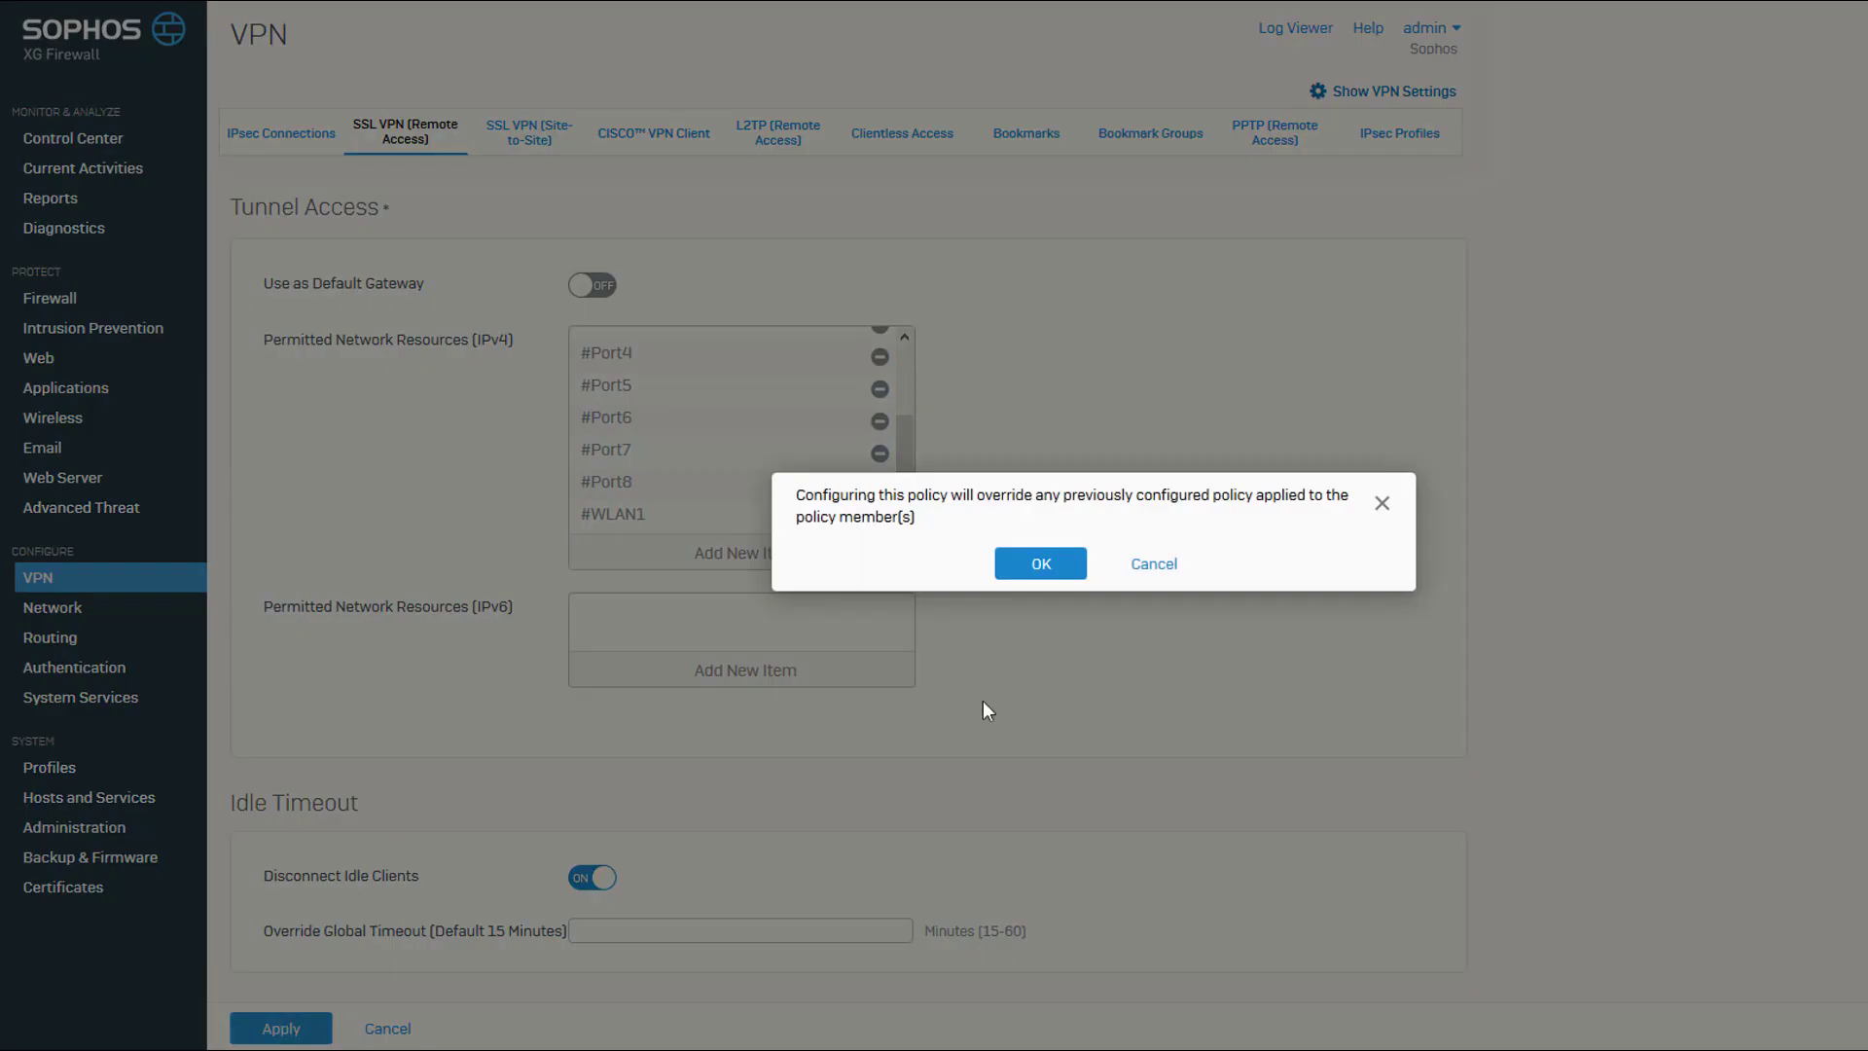
pyautogui.click(1038, 559)
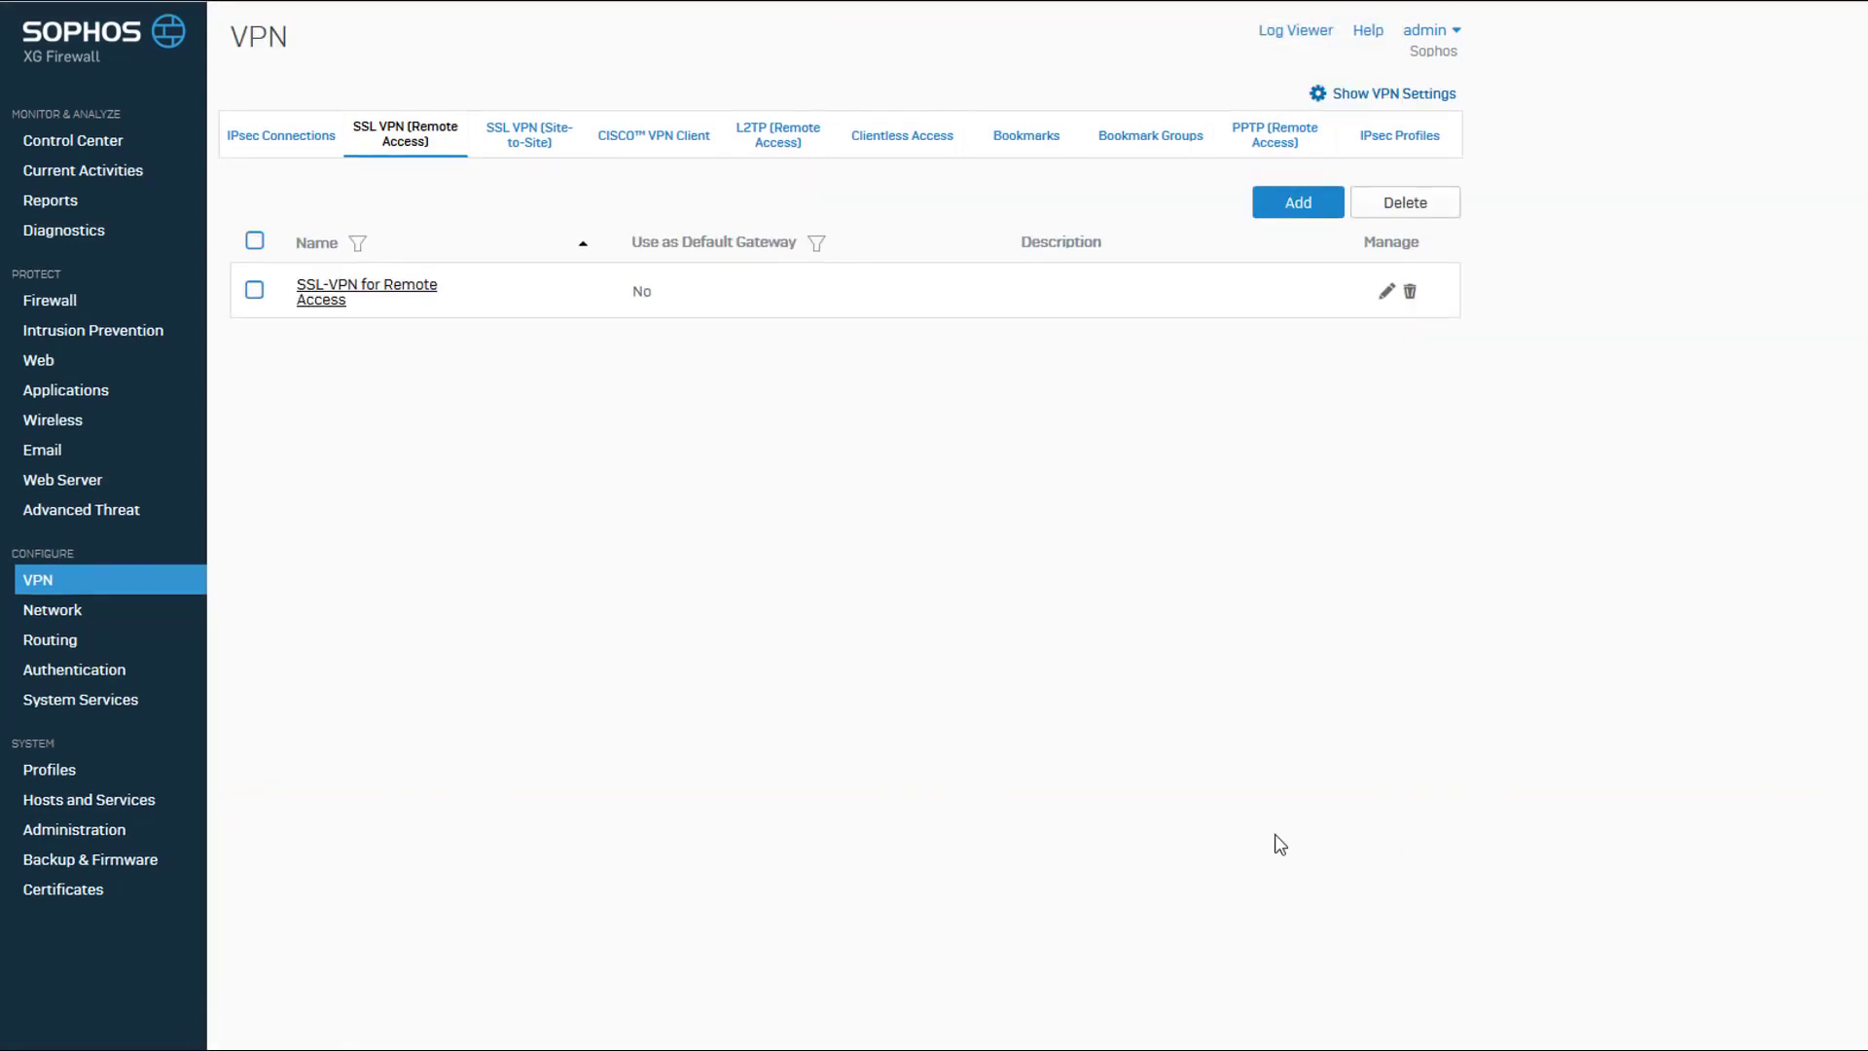
# Examine the Device Access settings for which zones may reach the SSL VPN and User Portal services.
pyautogui.click(45, 835)
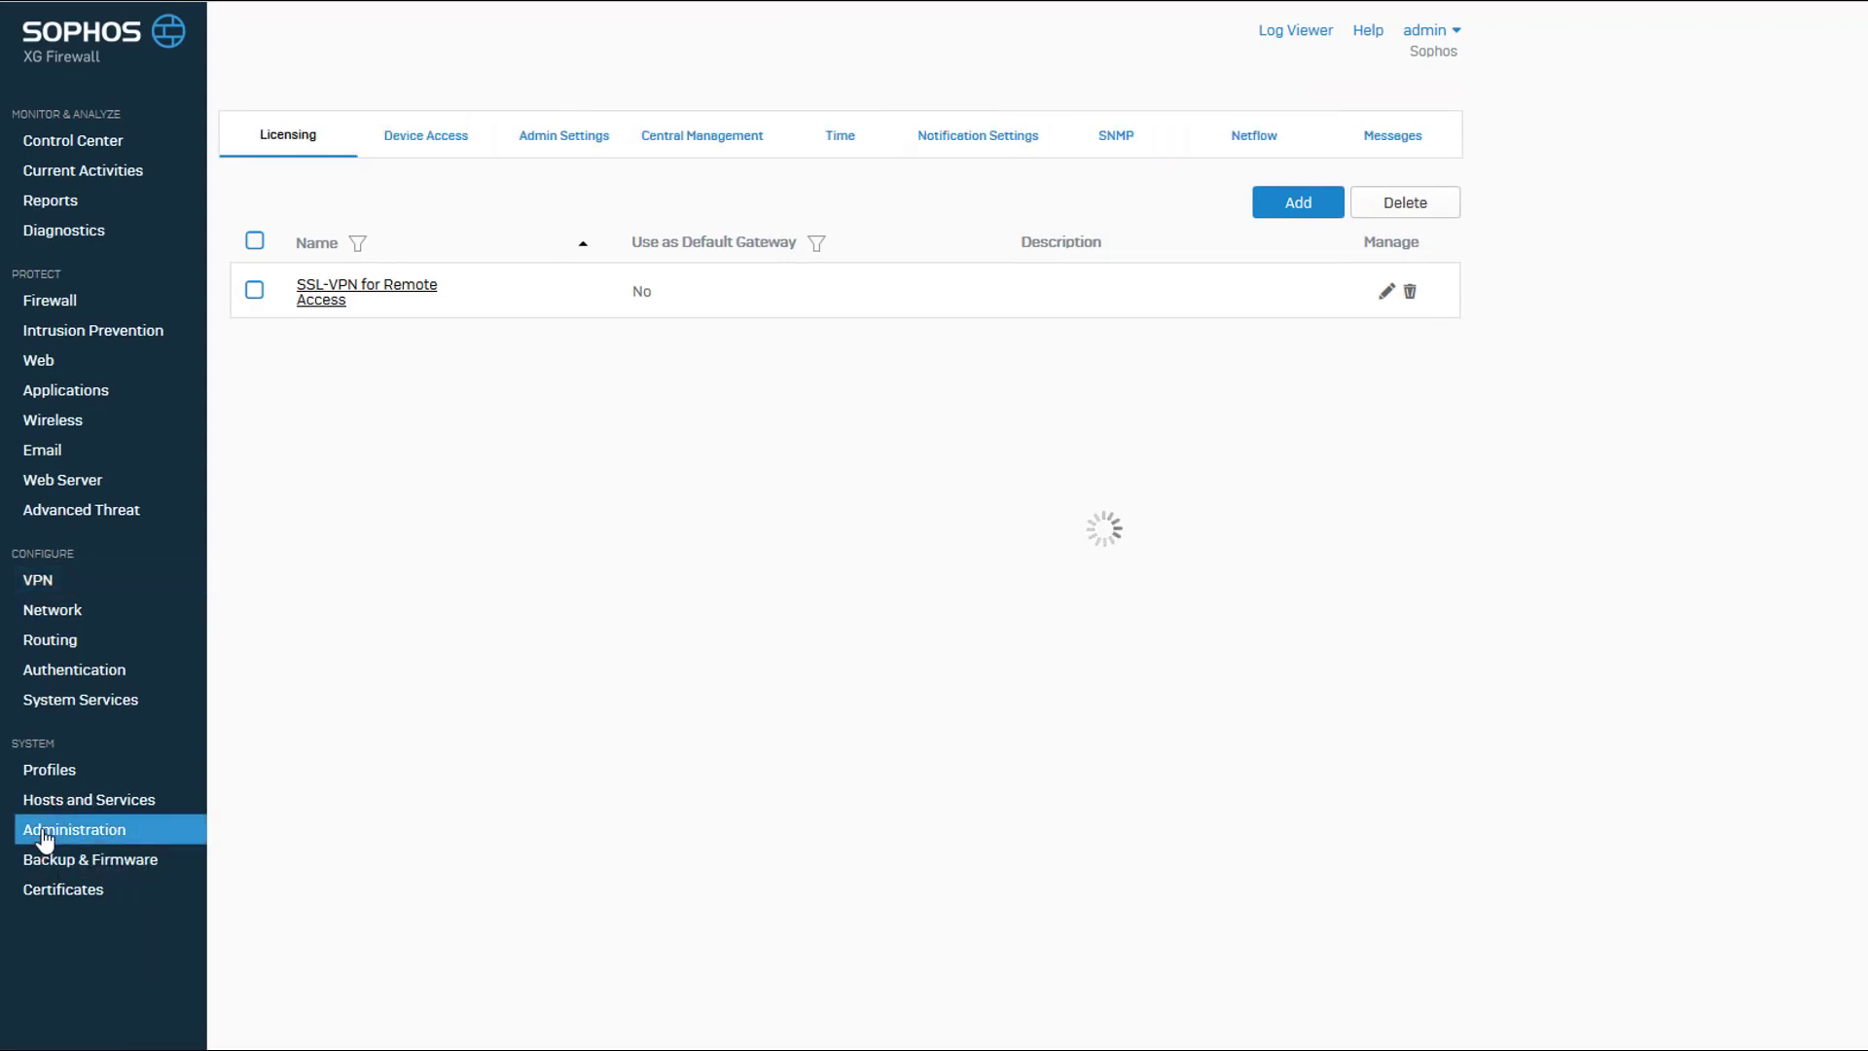
pyautogui.click(453, 139)
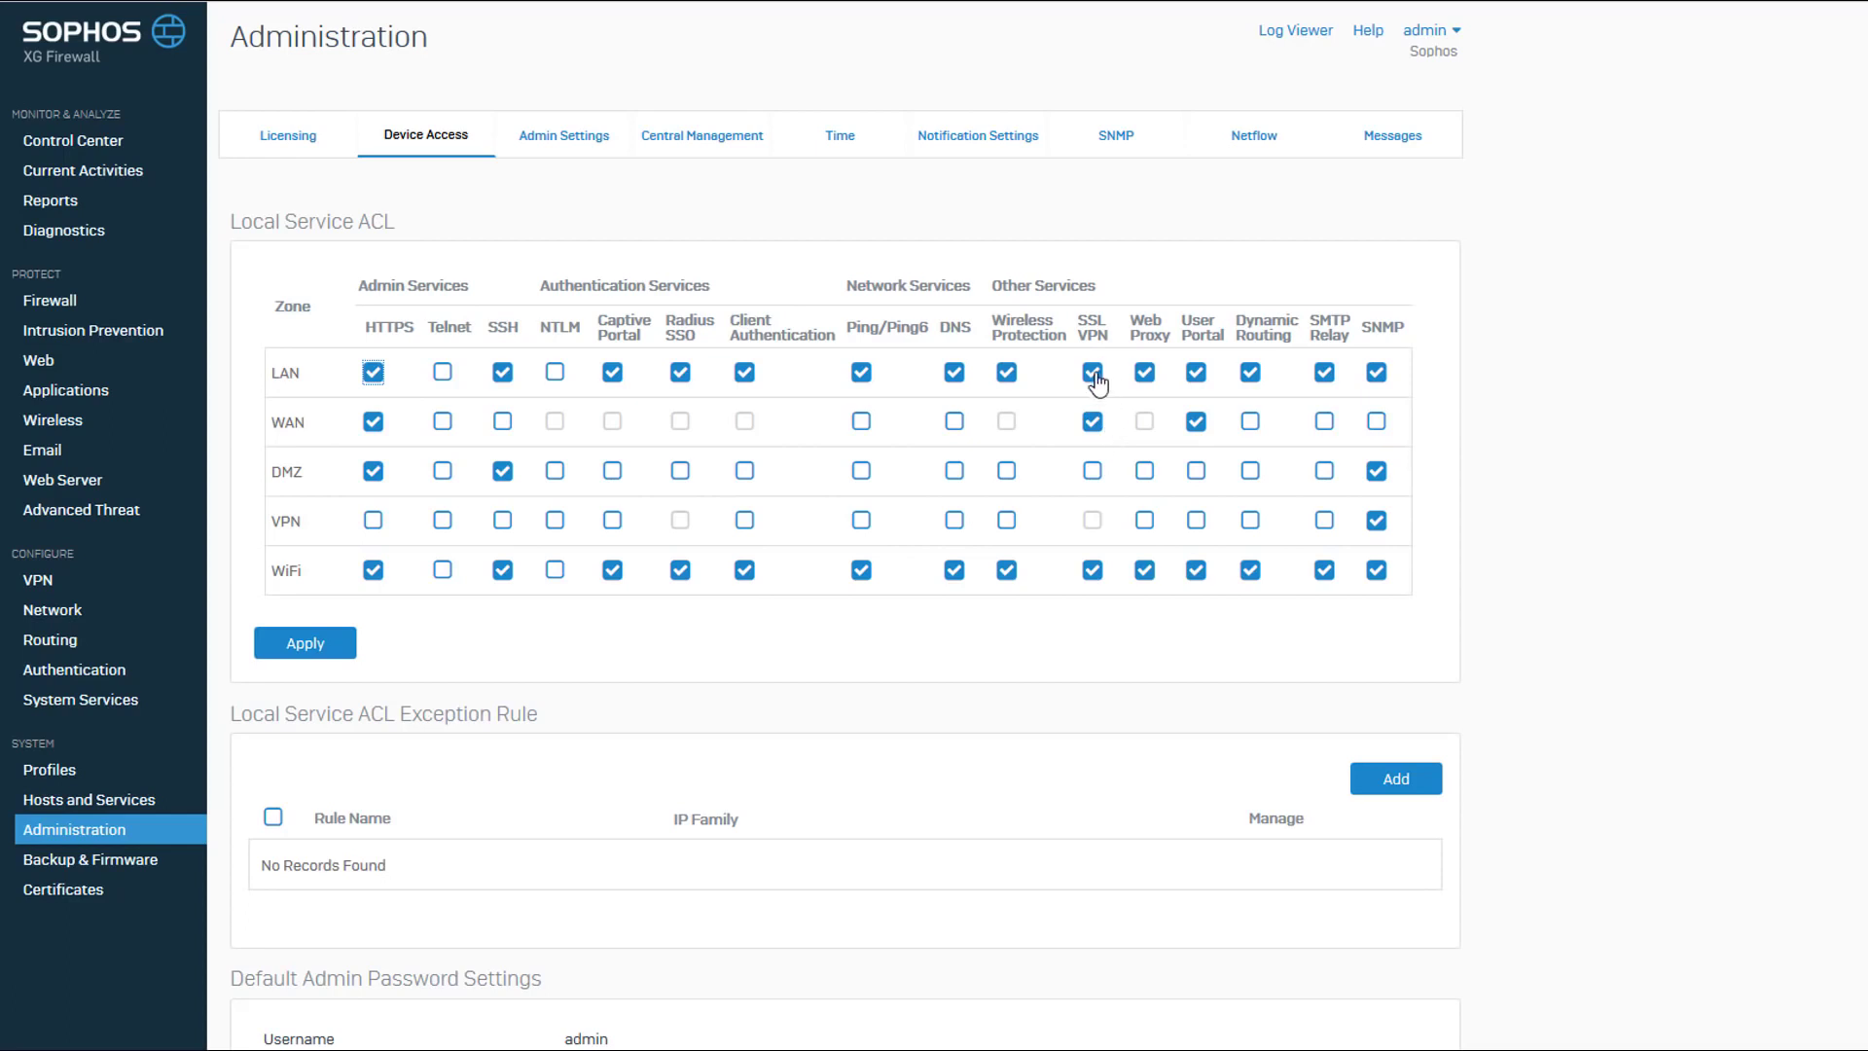
pyautogui.click(1036, 519)
# Add an IPv4 user/network firewall rule named "SSL-VPN Access" with its rule position set to Top.
pyautogui.click(62, 302)
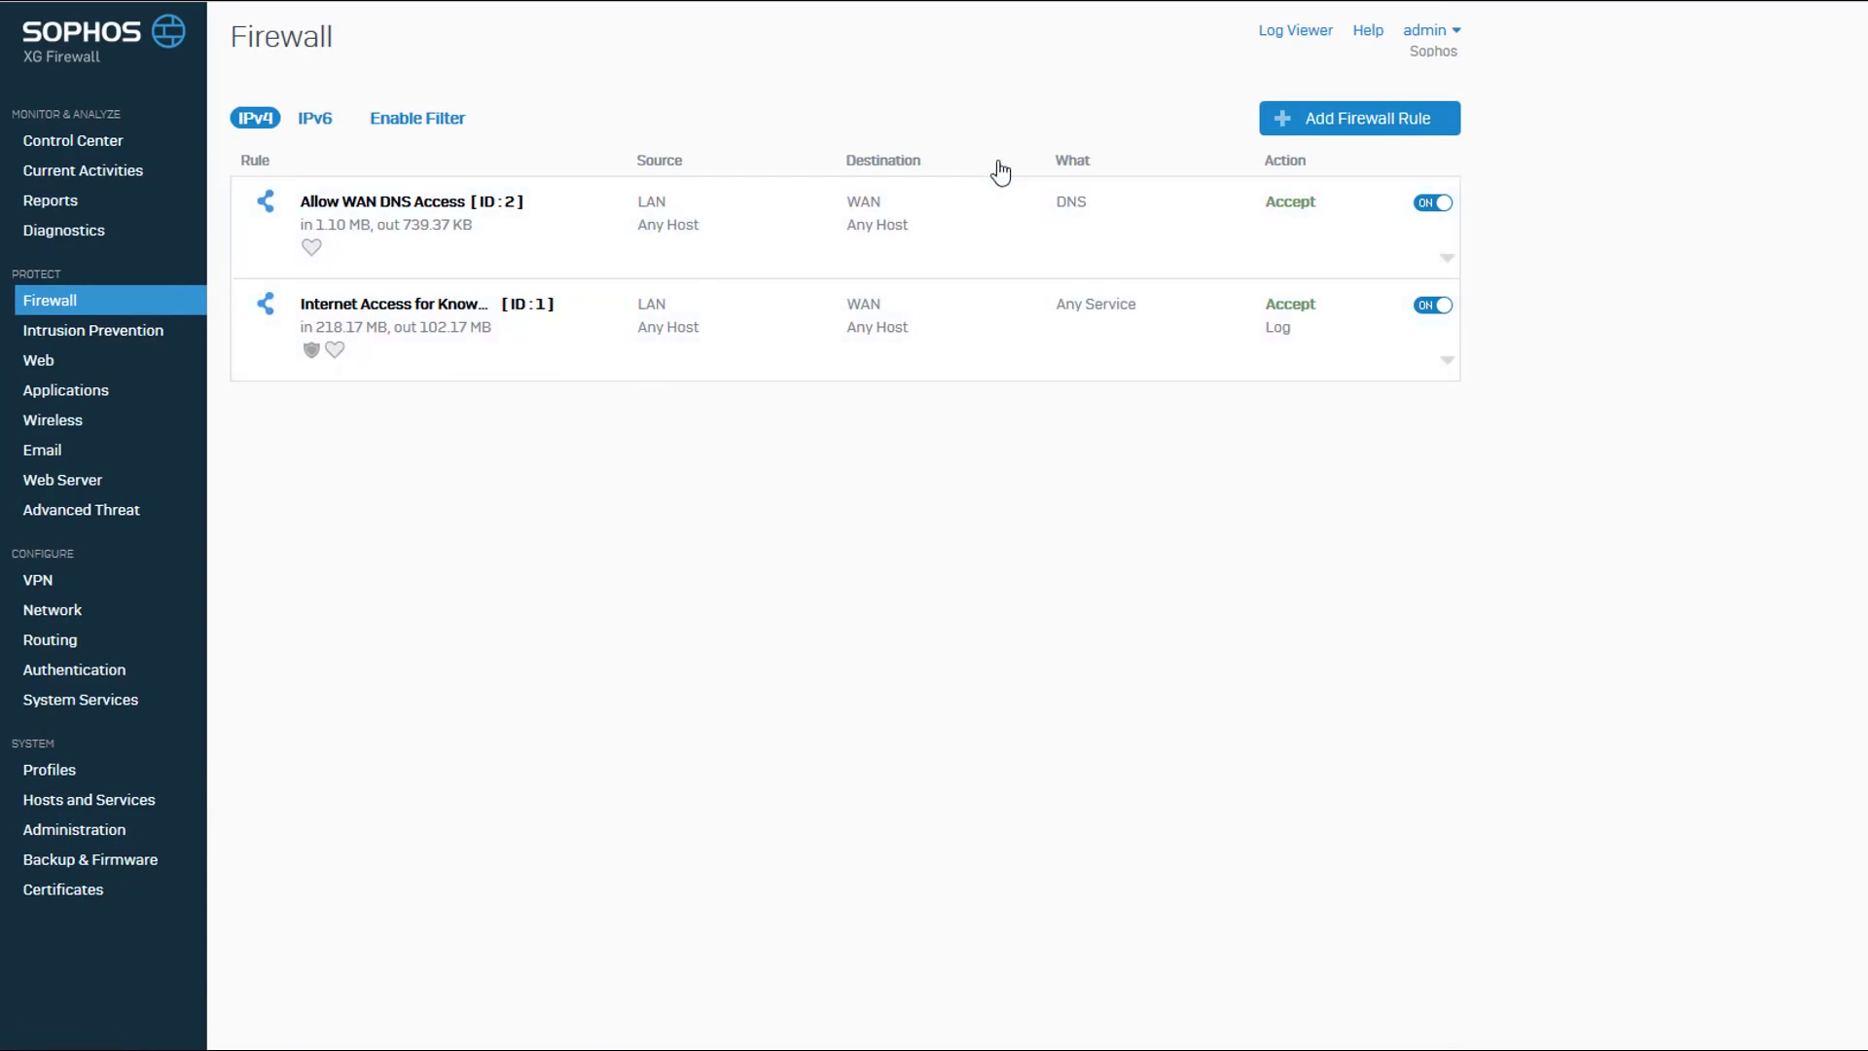
pyautogui.click(1312, 125)
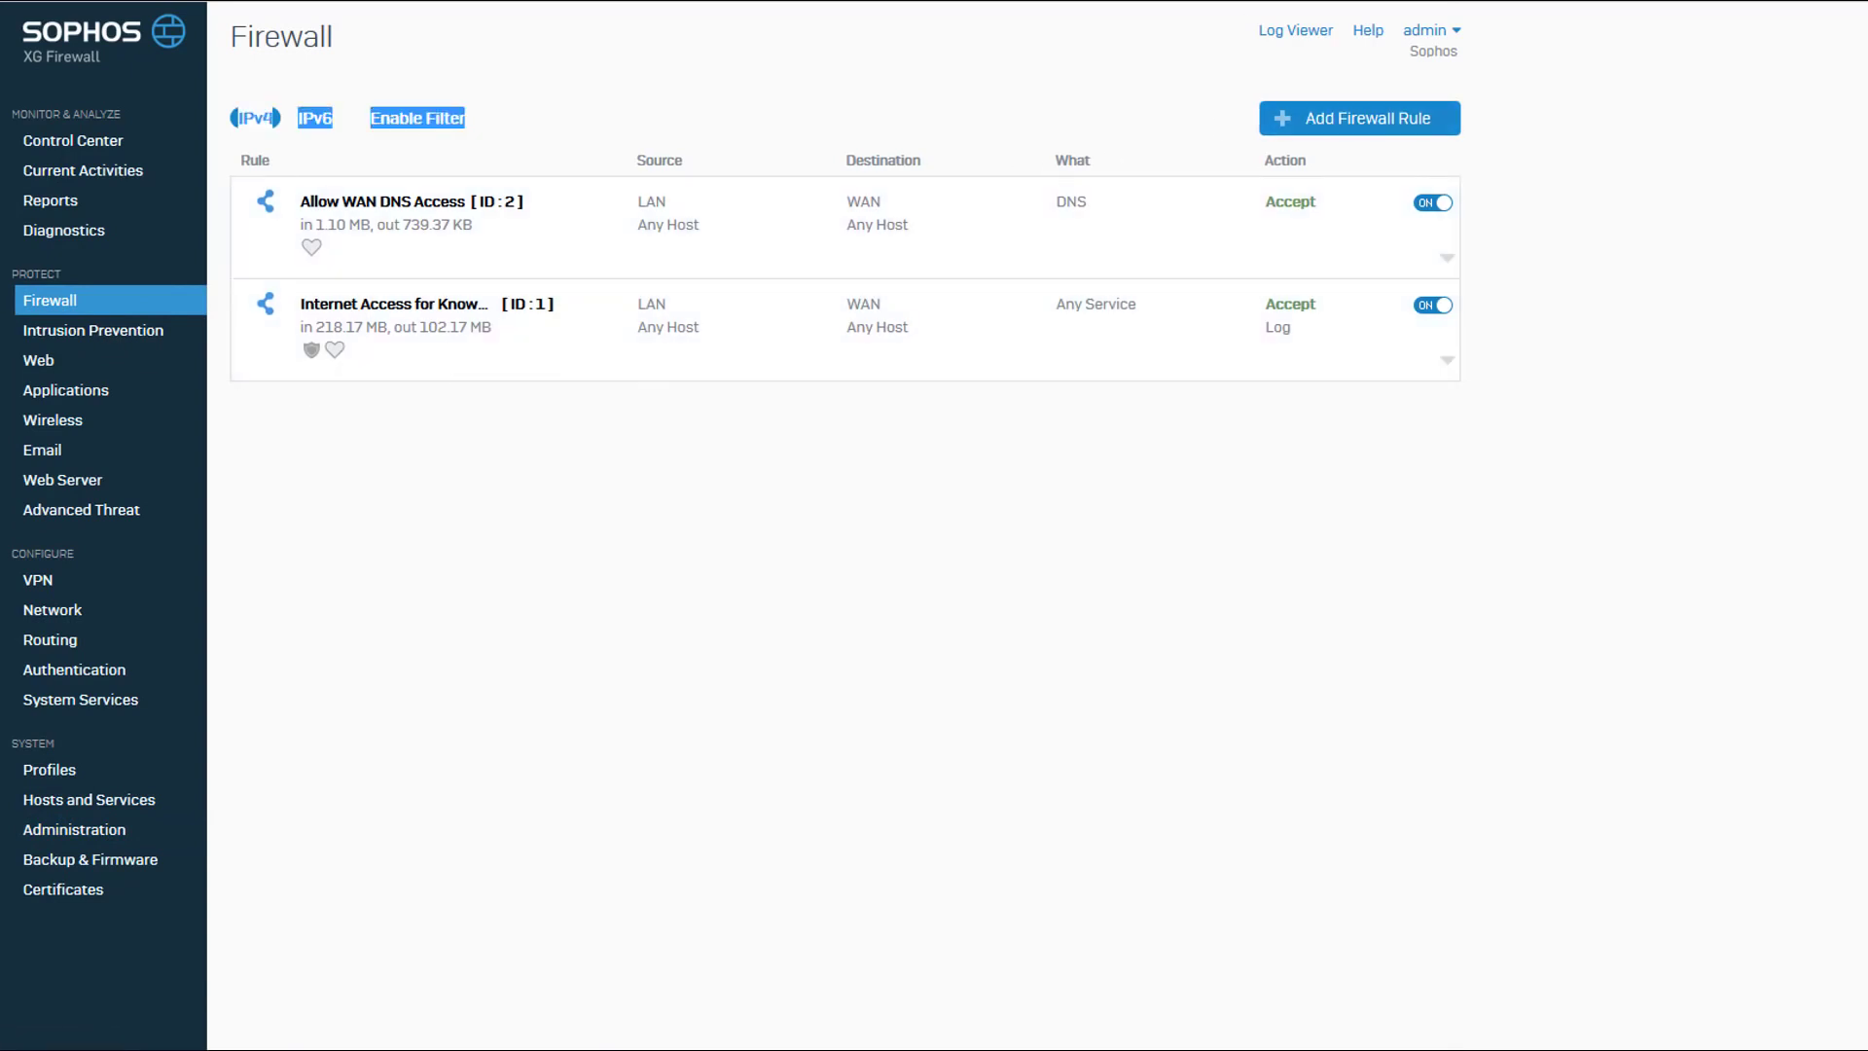
pyautogui.click(1276, 124)
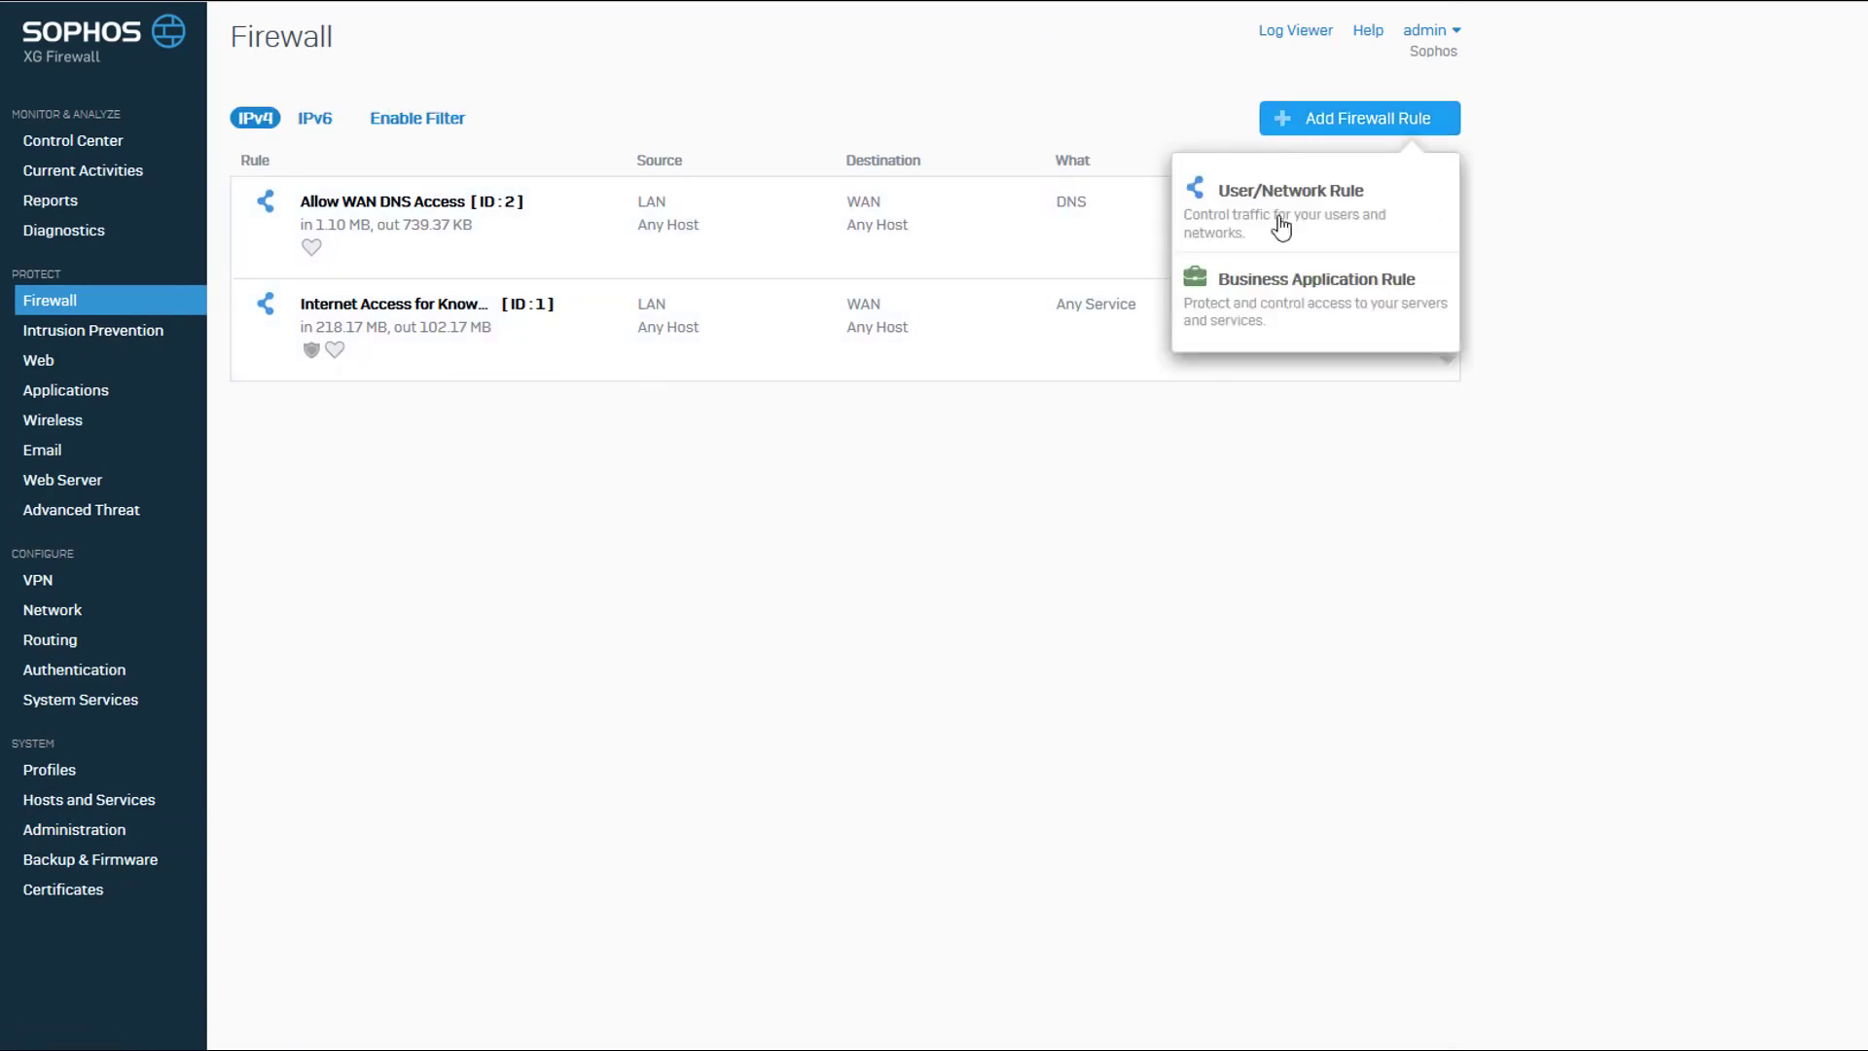
pyautogui.click(1283, 228)
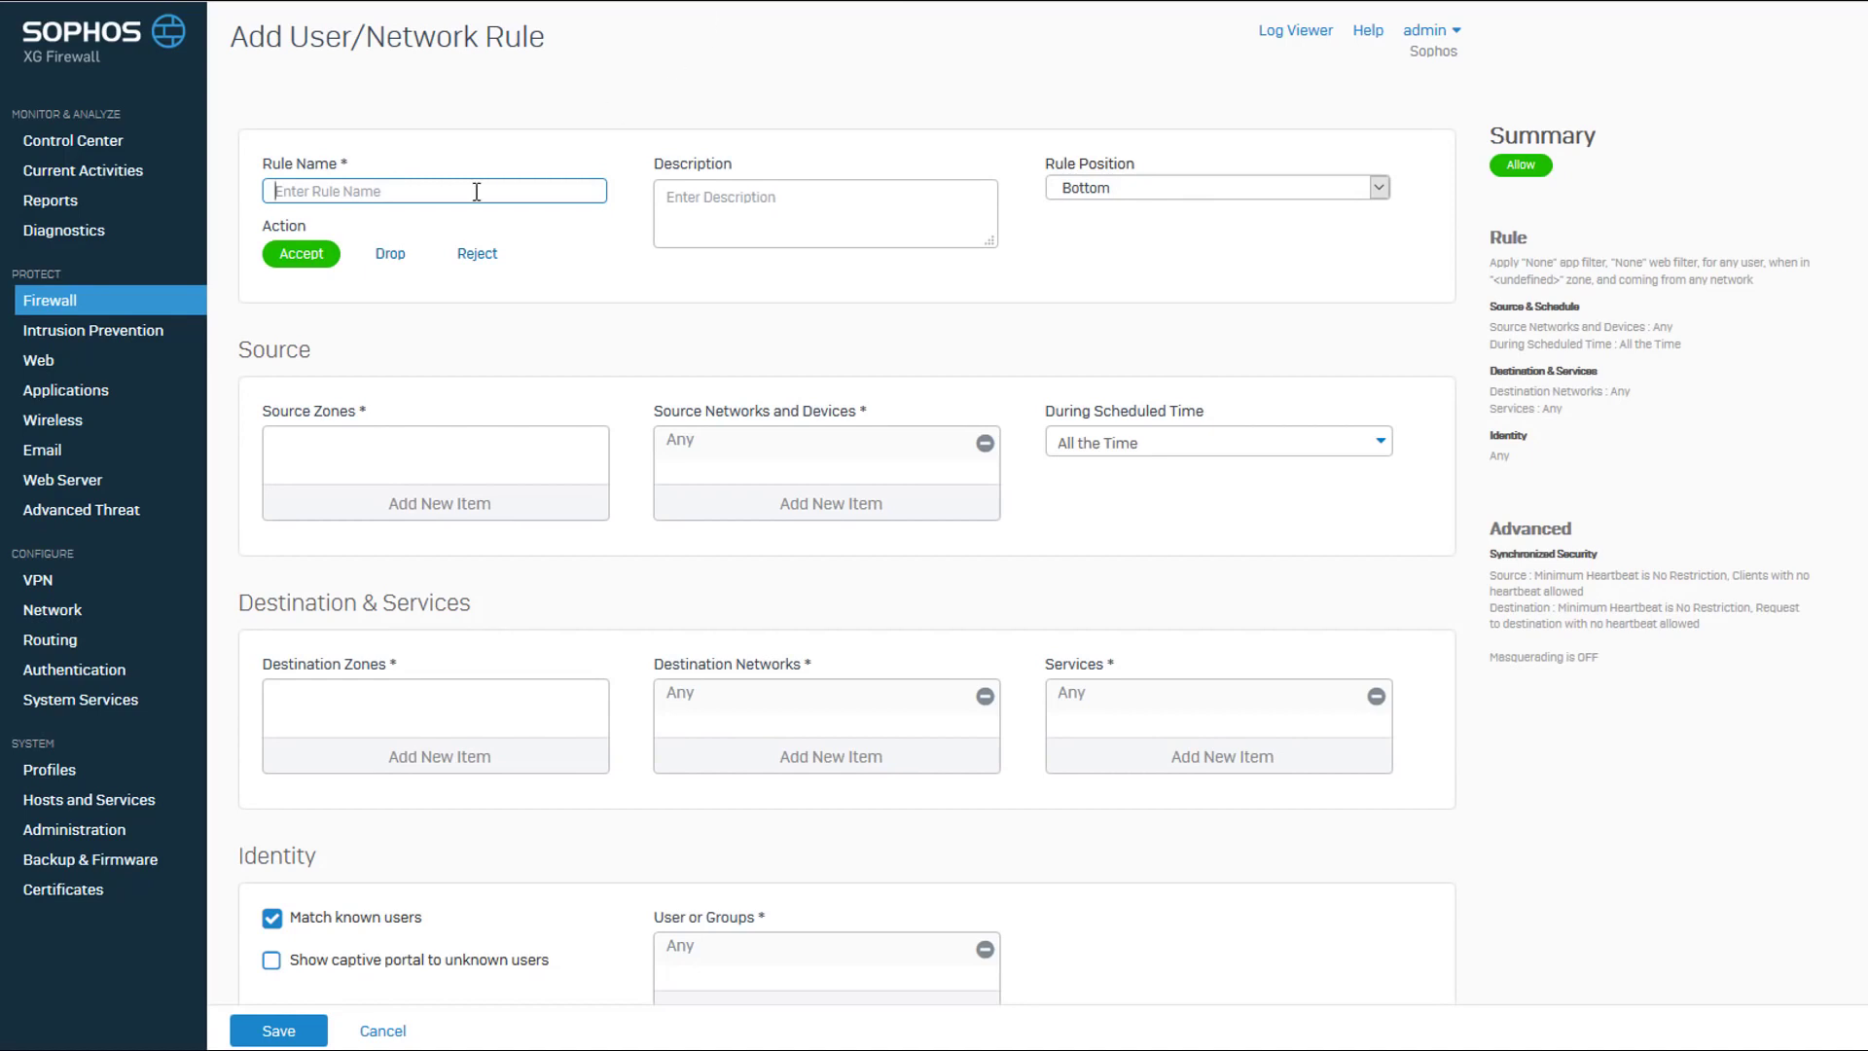
pyautogui.write('SSL-VP')
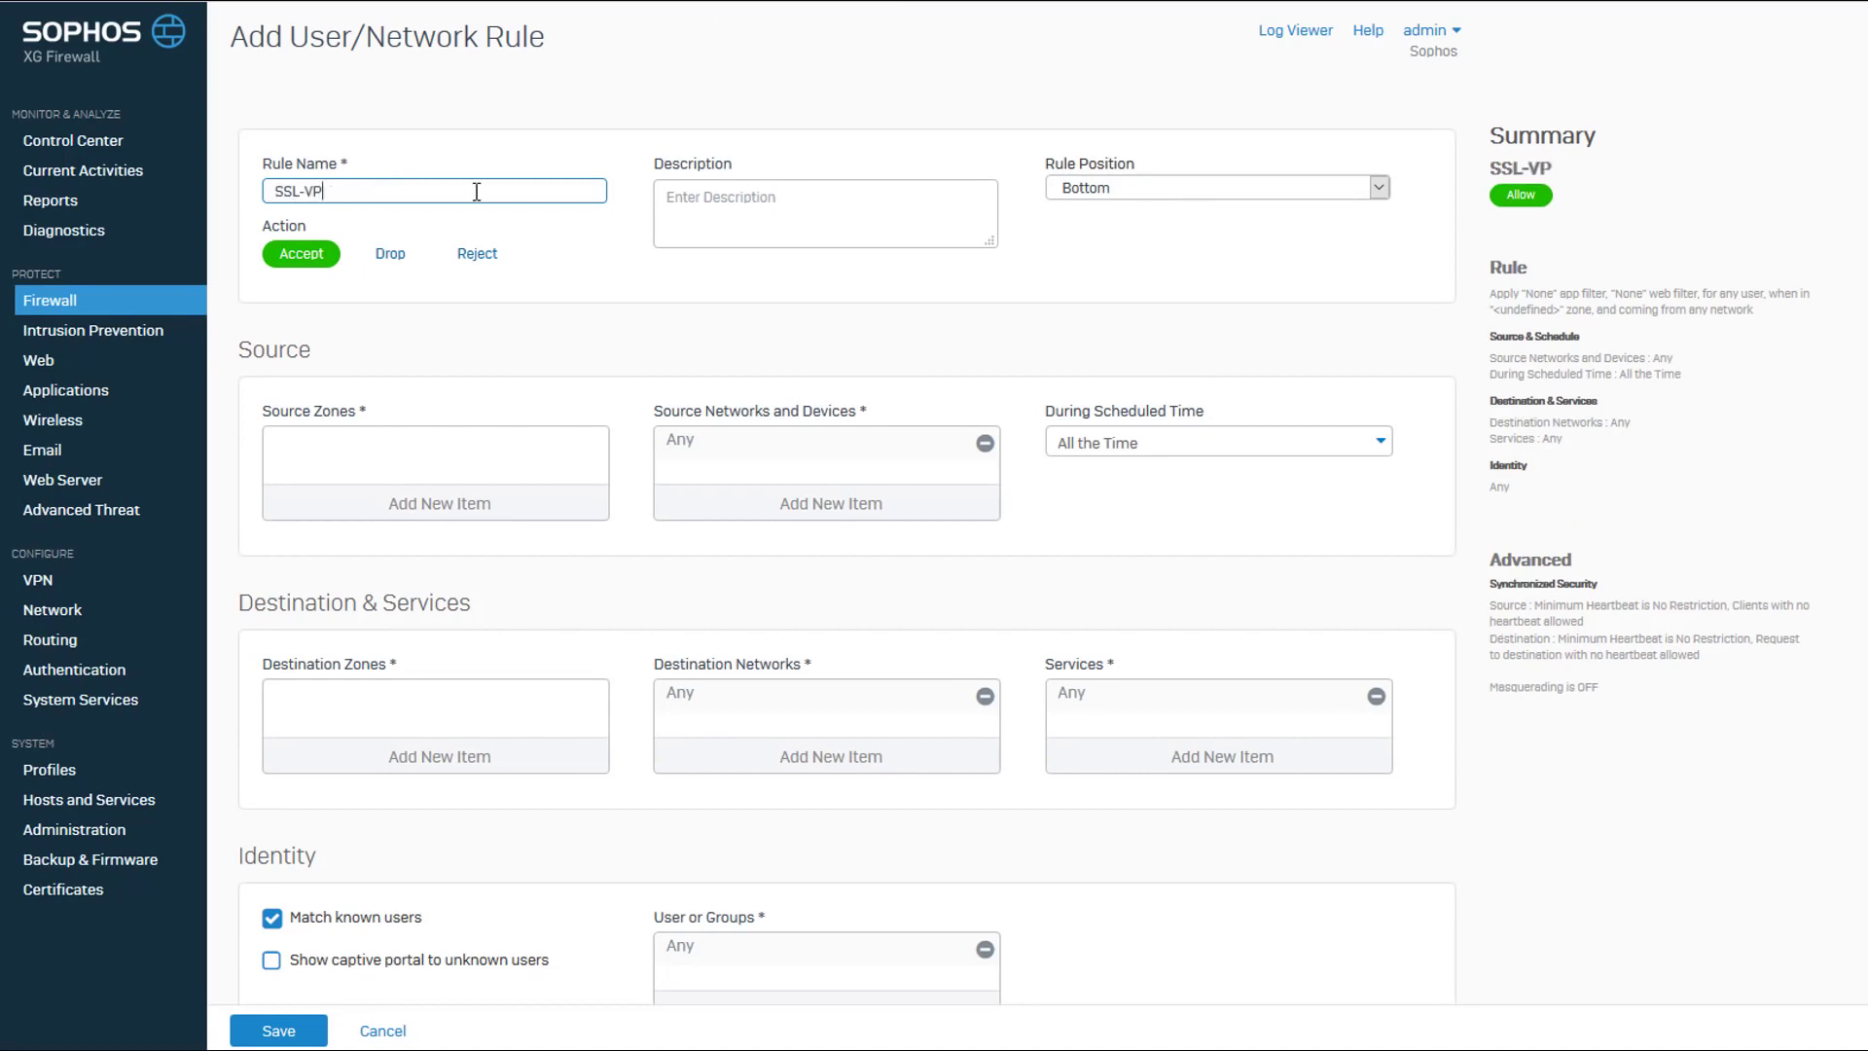
pyautogui.write('N Access')
pyautogui.click(1379, 187)
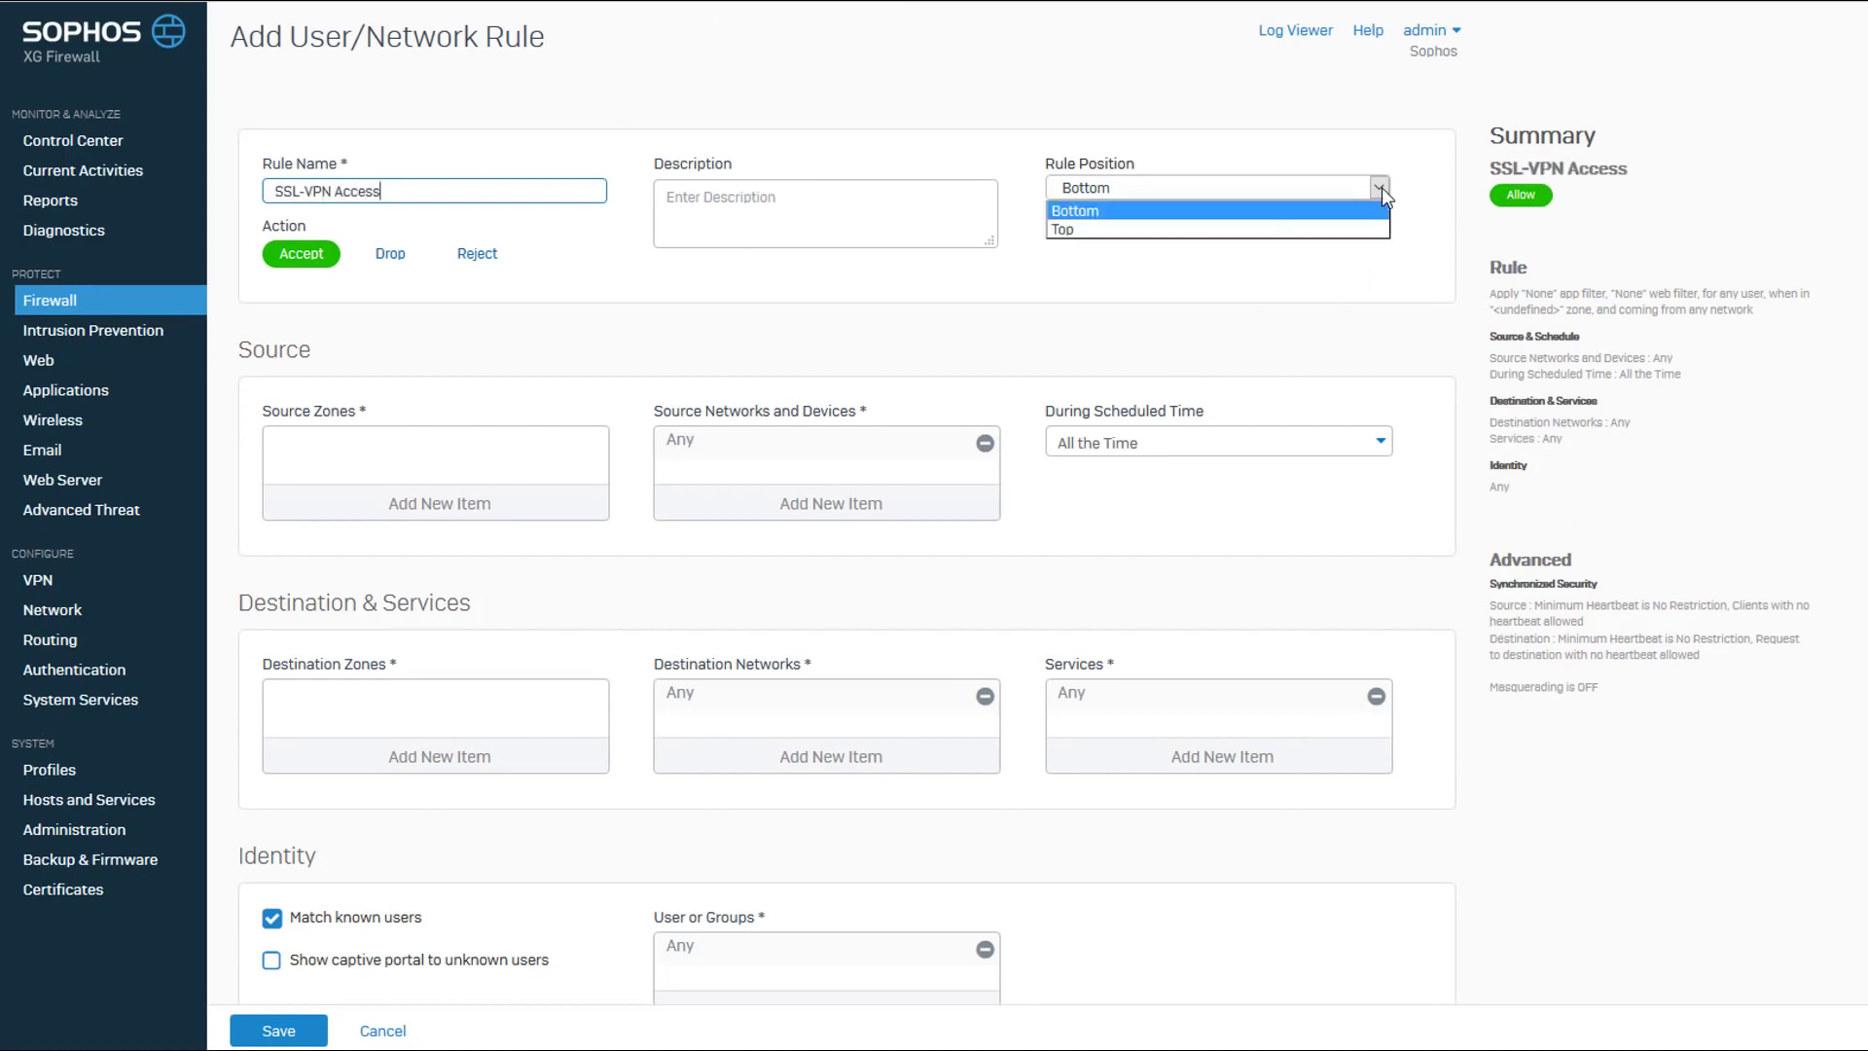
pyautogui.click(1271, 234)
# Set the firewall rule's source zone to VPN and its destination zone to LAN.
pyautogui.click(516, 504)
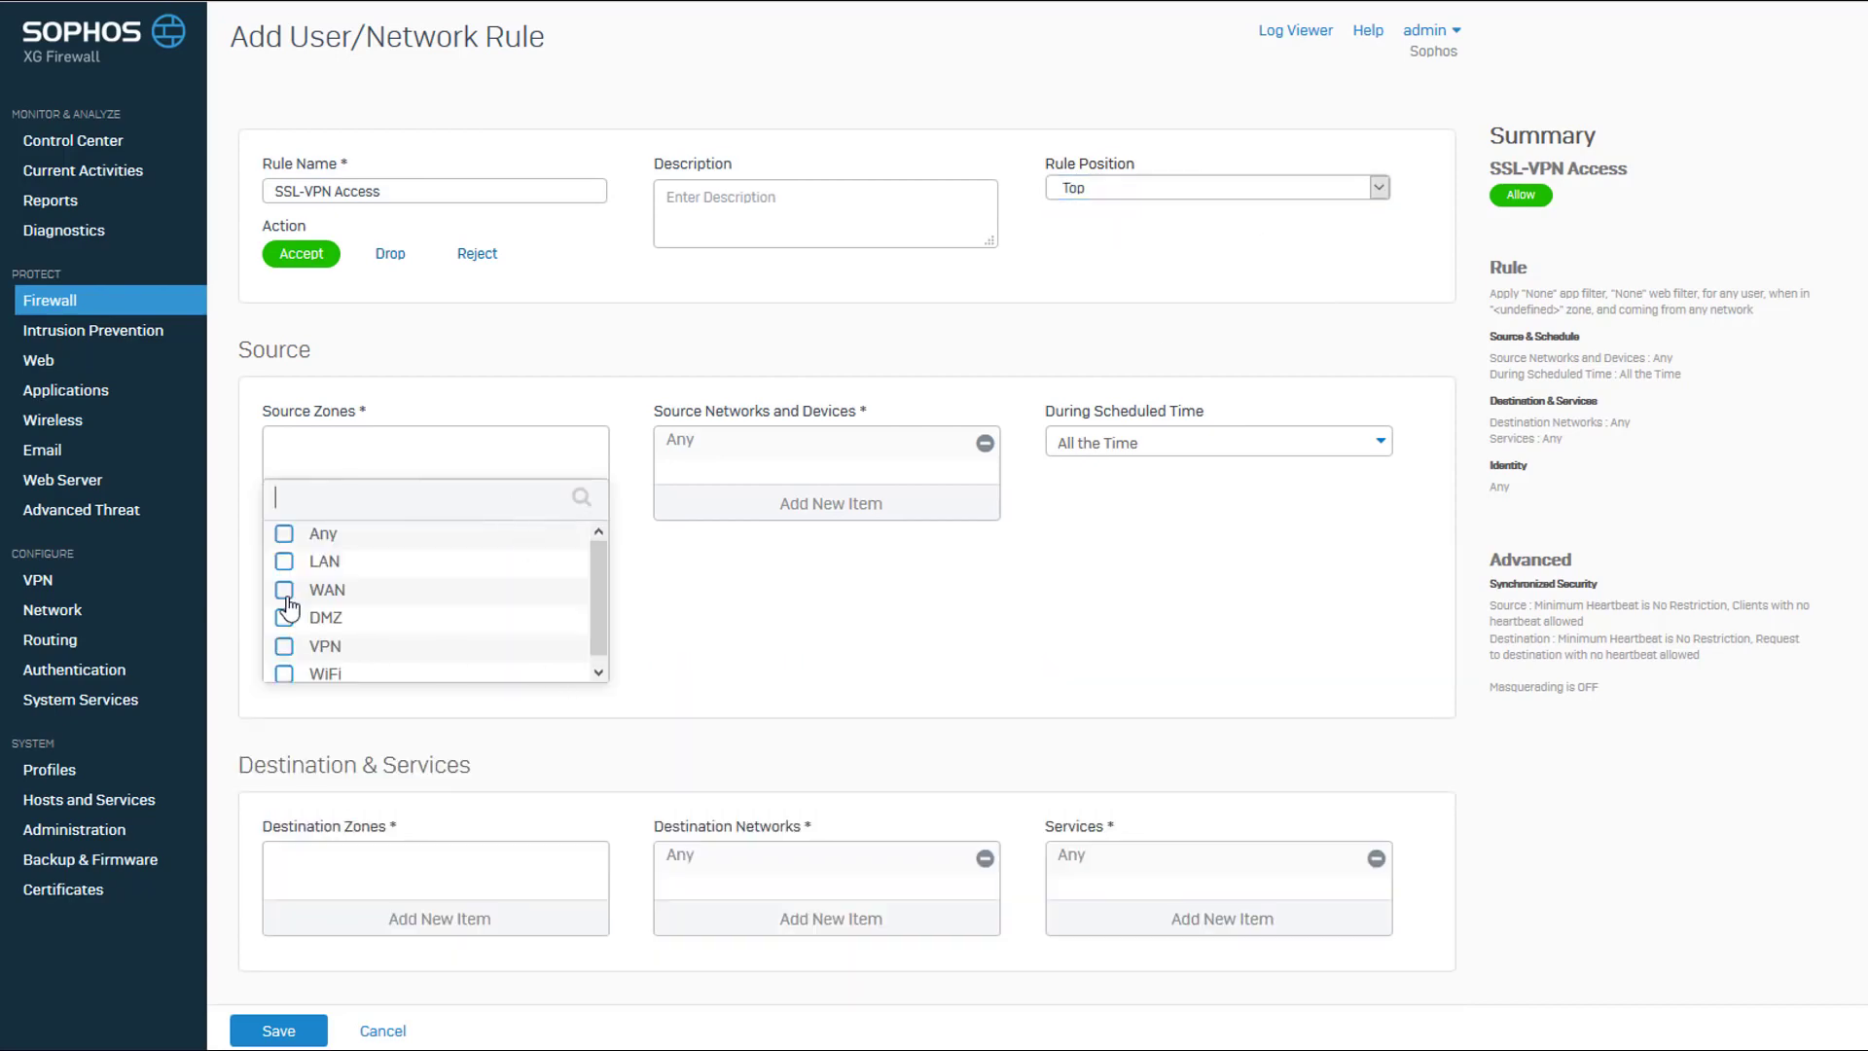
pyautogui.click(284, 645)
pyautogui.click(446, 700)
pyautogui.scroll(-6, 447, 709)
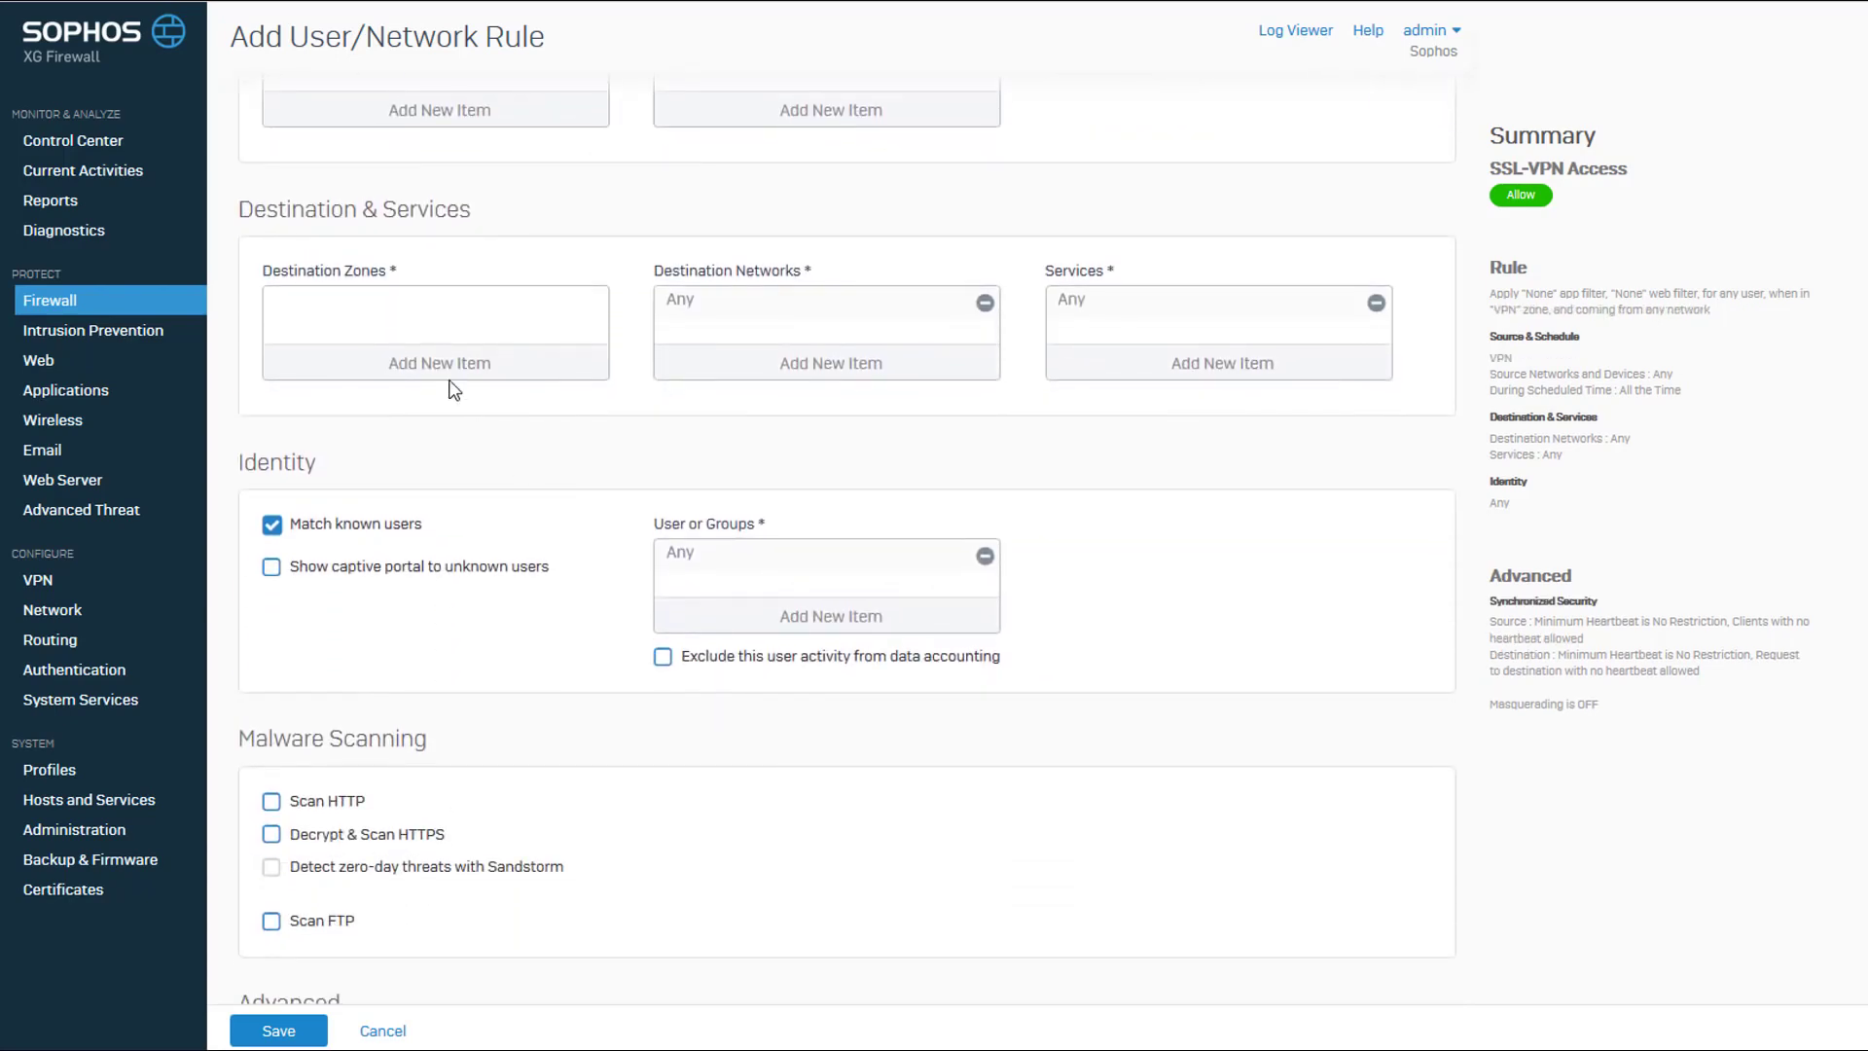
pyautogui.click(446, 370)
pyautogui.click(284, 420)
pyautogui.click(400, 558)
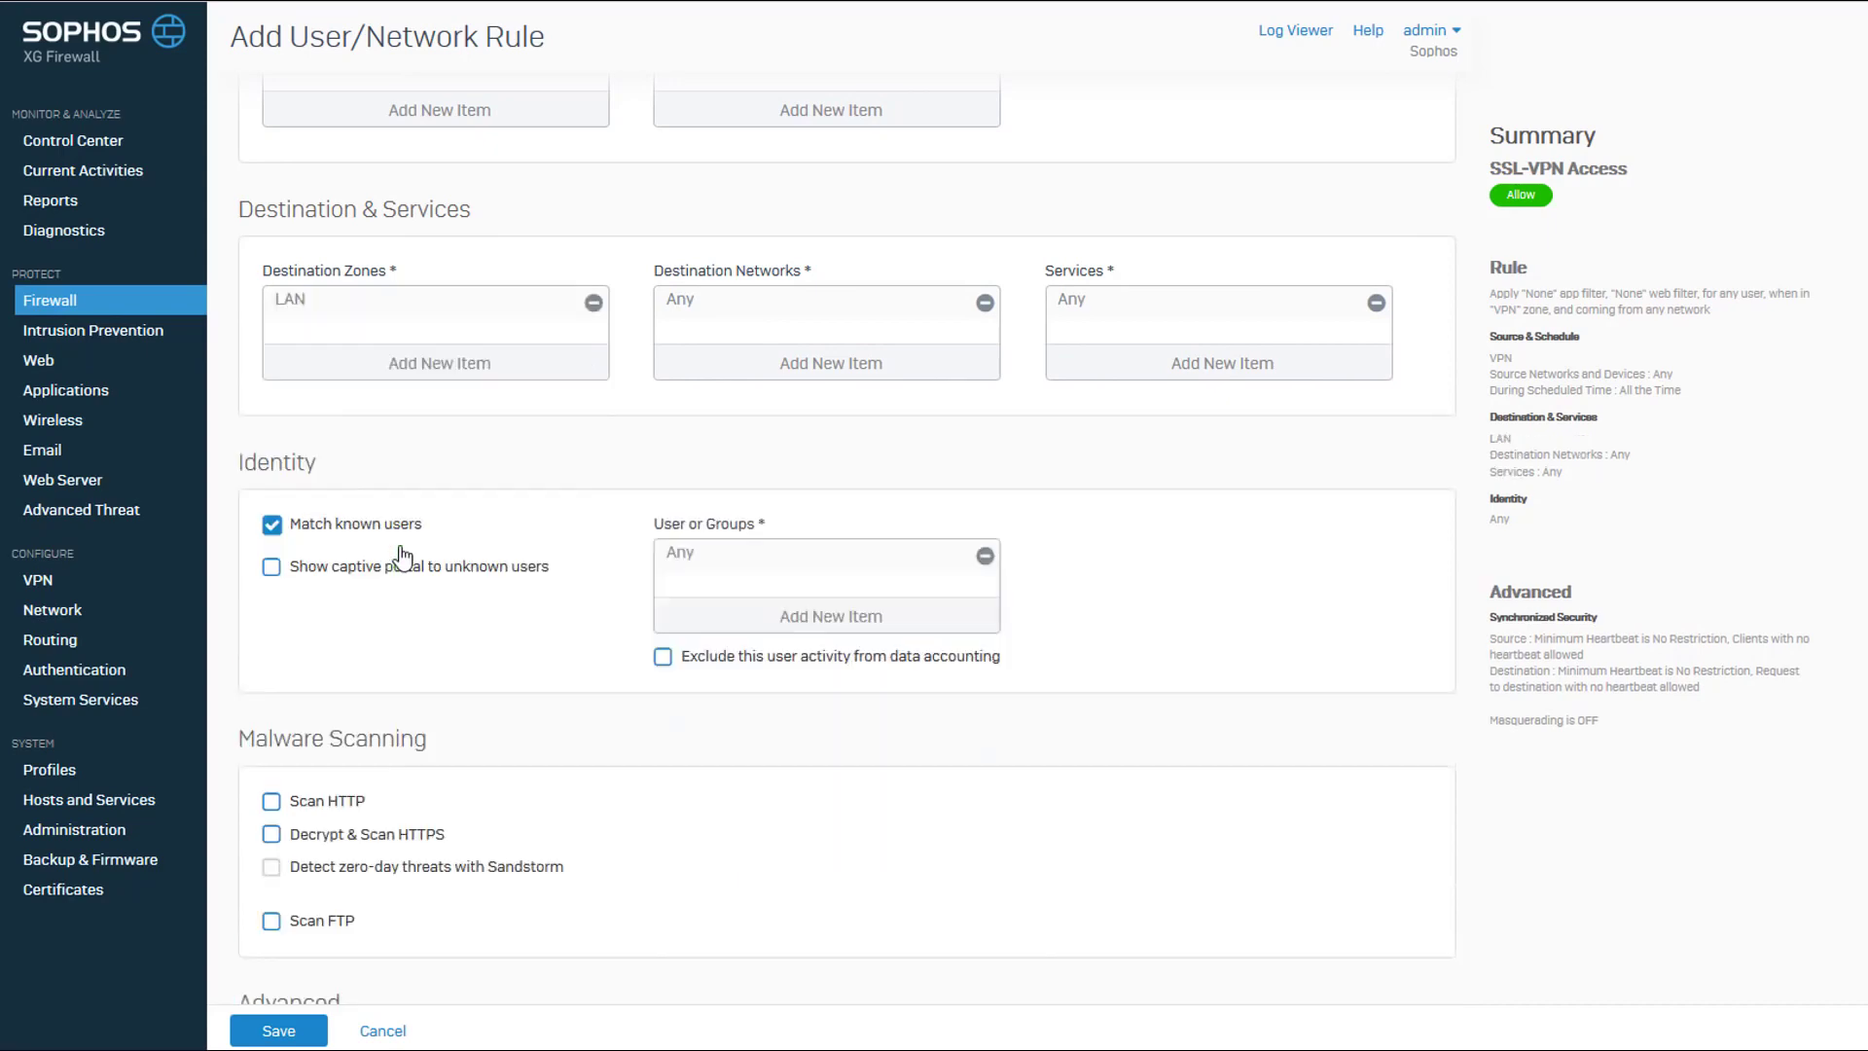
# Turn off known-user matching for the rule and enable malware scanning of HTTP and FTP.
pyautogui.click(272, 524)
pyautogui.scroll(-4, 395, 601)
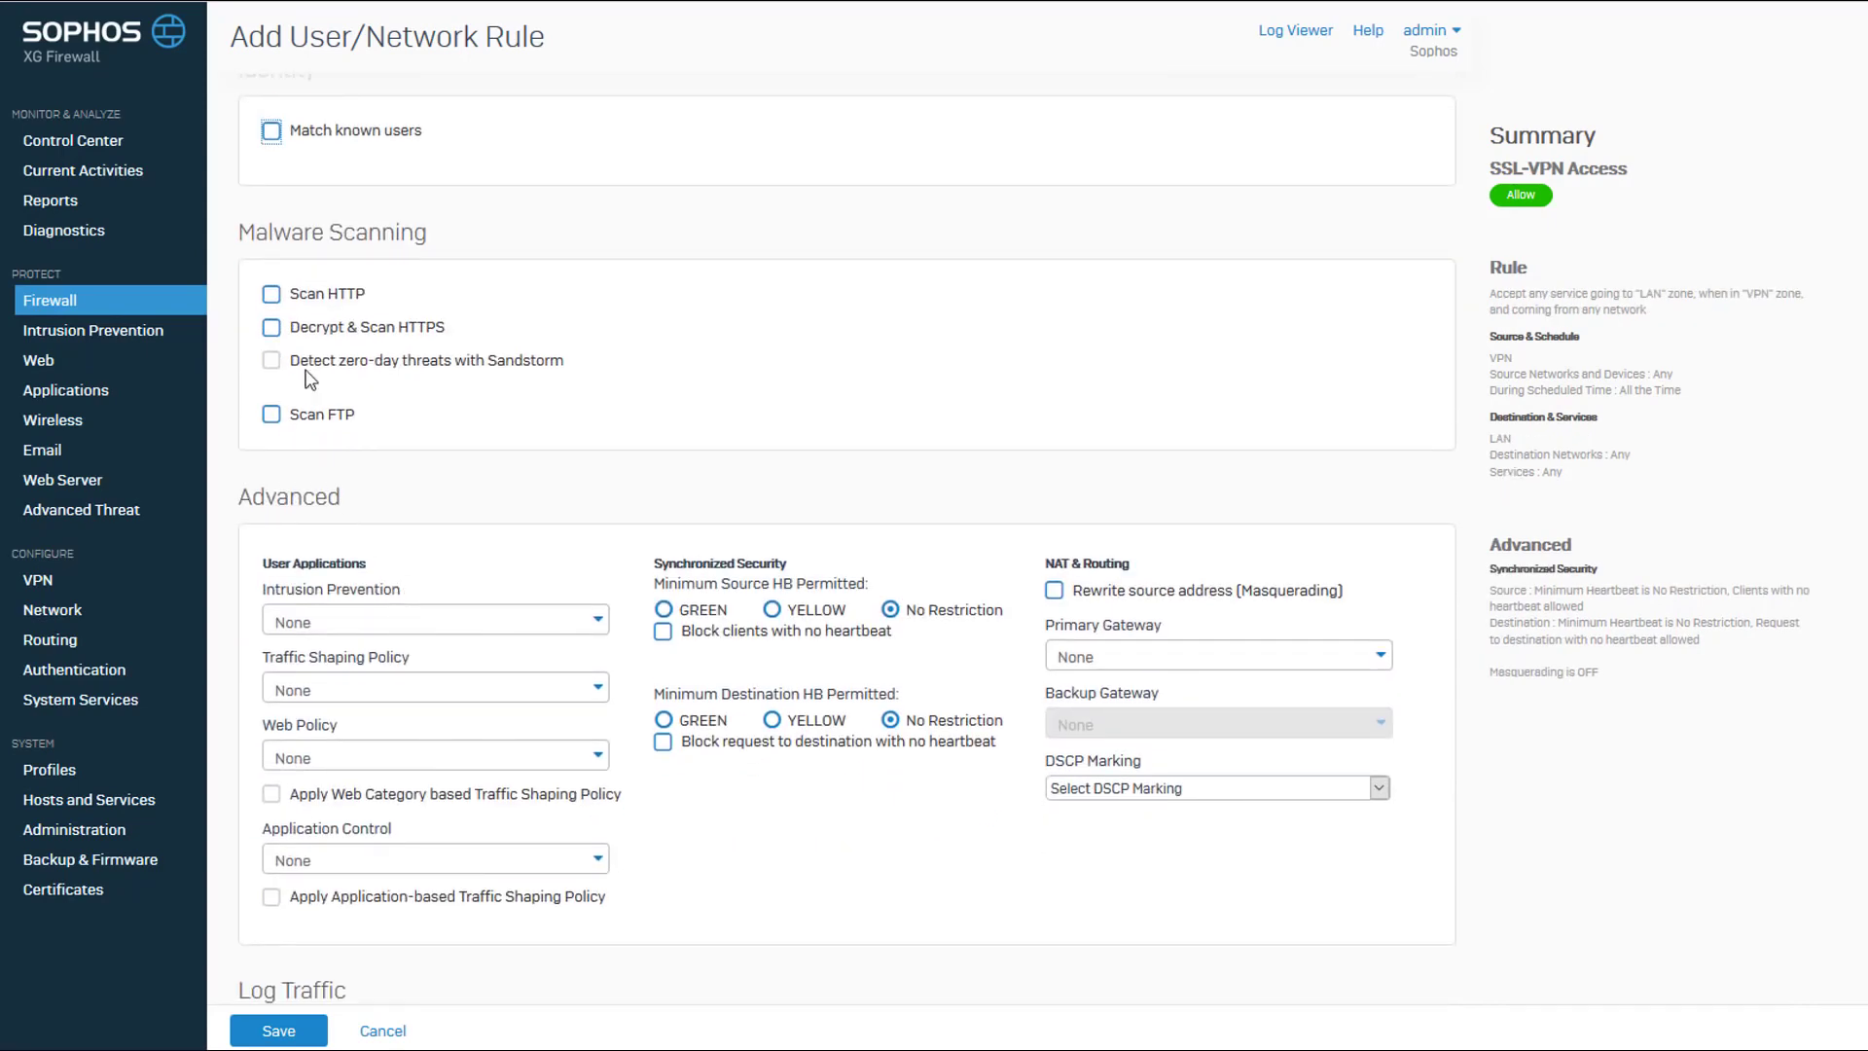
pyautogui.click(271, 294)
pyautogui.click(273, 414)
# Set Intrusion Prevention to generalpolicy and both Web Policy and Application Control to Allow All, with firewall traffic logging enabled.
pyautogui.click(379, 623)
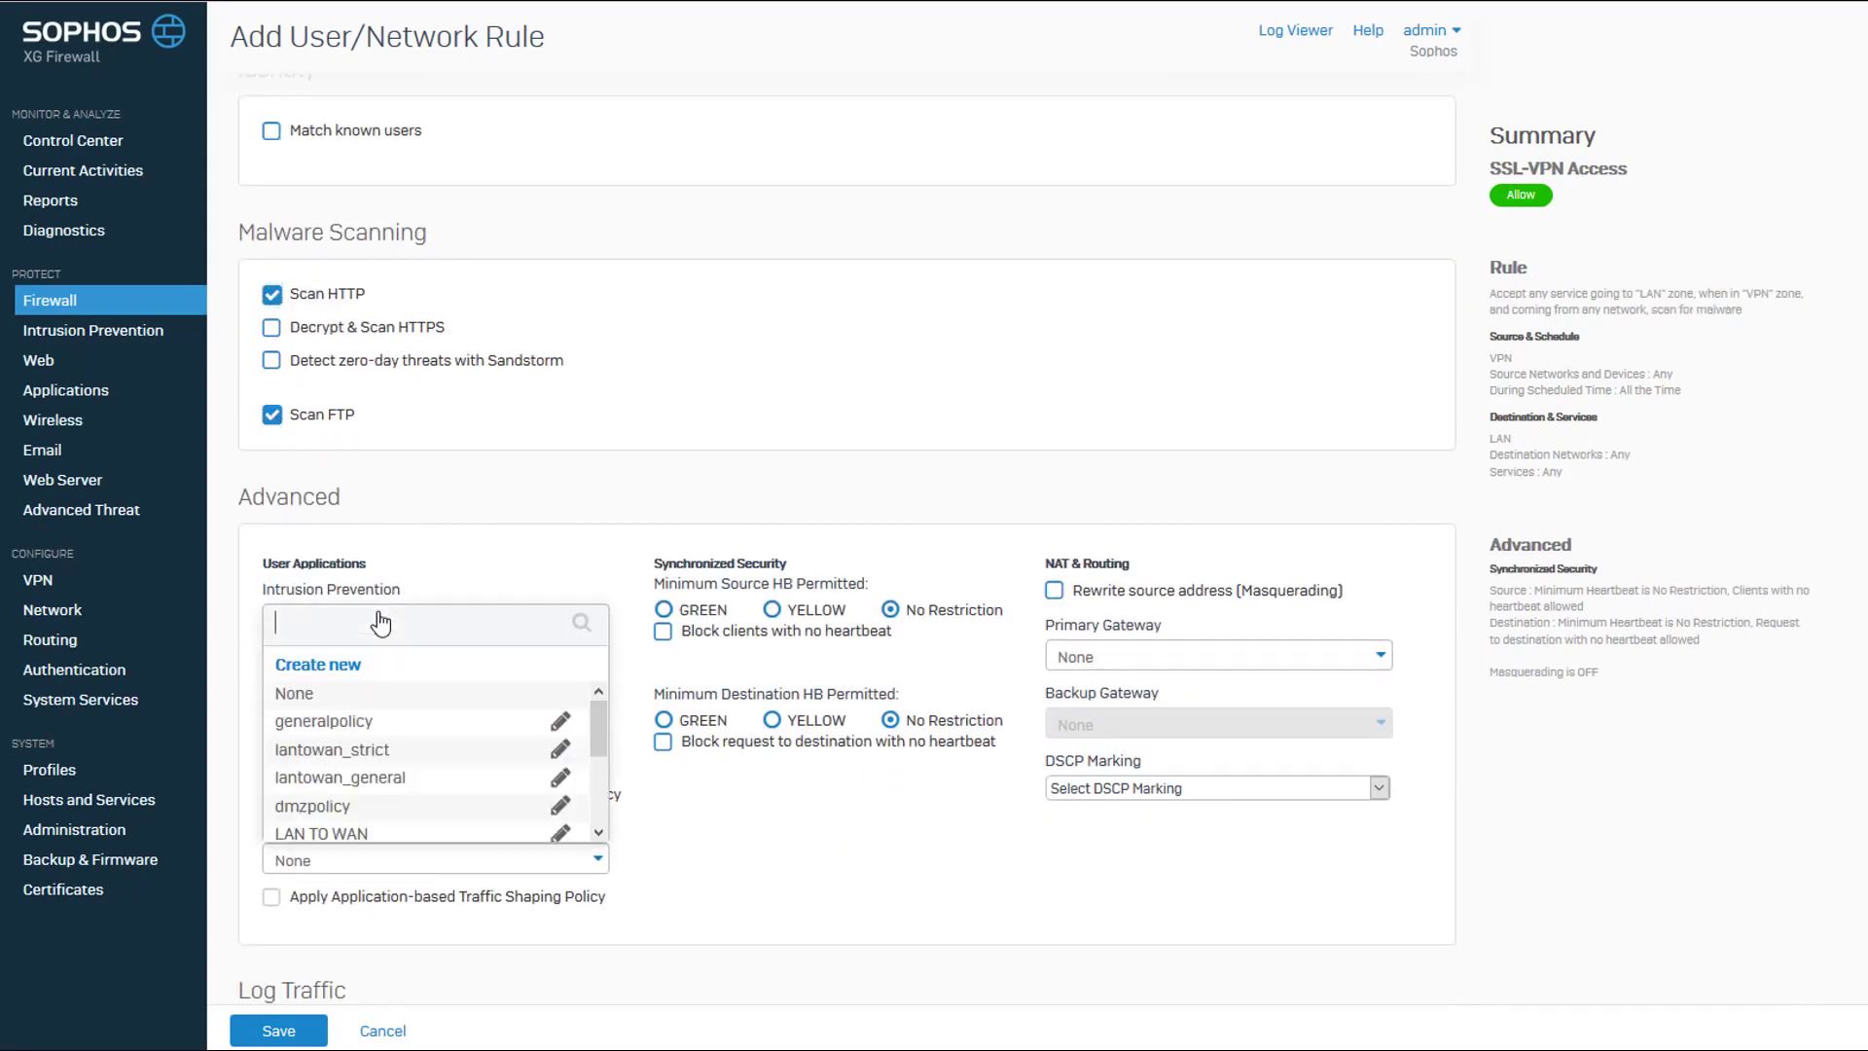
pyautogui.click(330, 722)
pyautogui.click(383, 757)
pyautogui.click(333, 855)
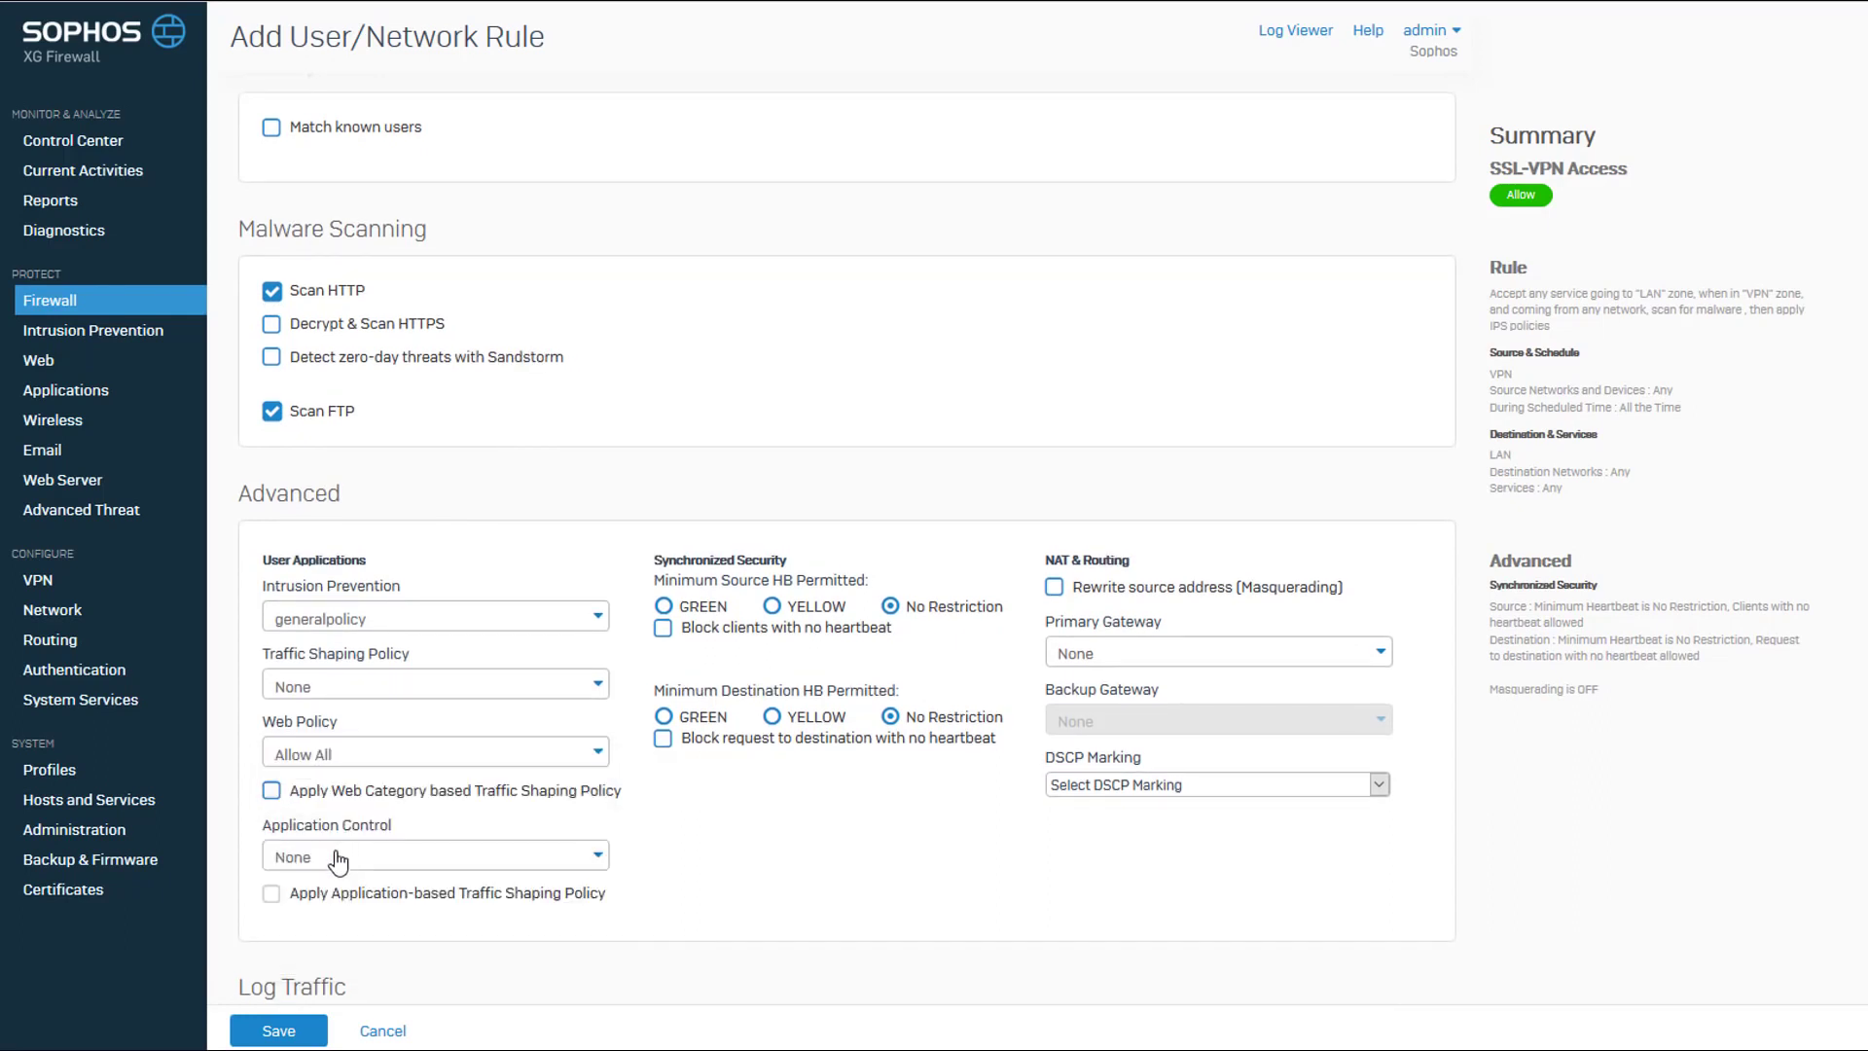
pyautogui.scroll(-1, 358, 828)
pyautogui.click(360, 733)
pyautogui.click(352, 832)
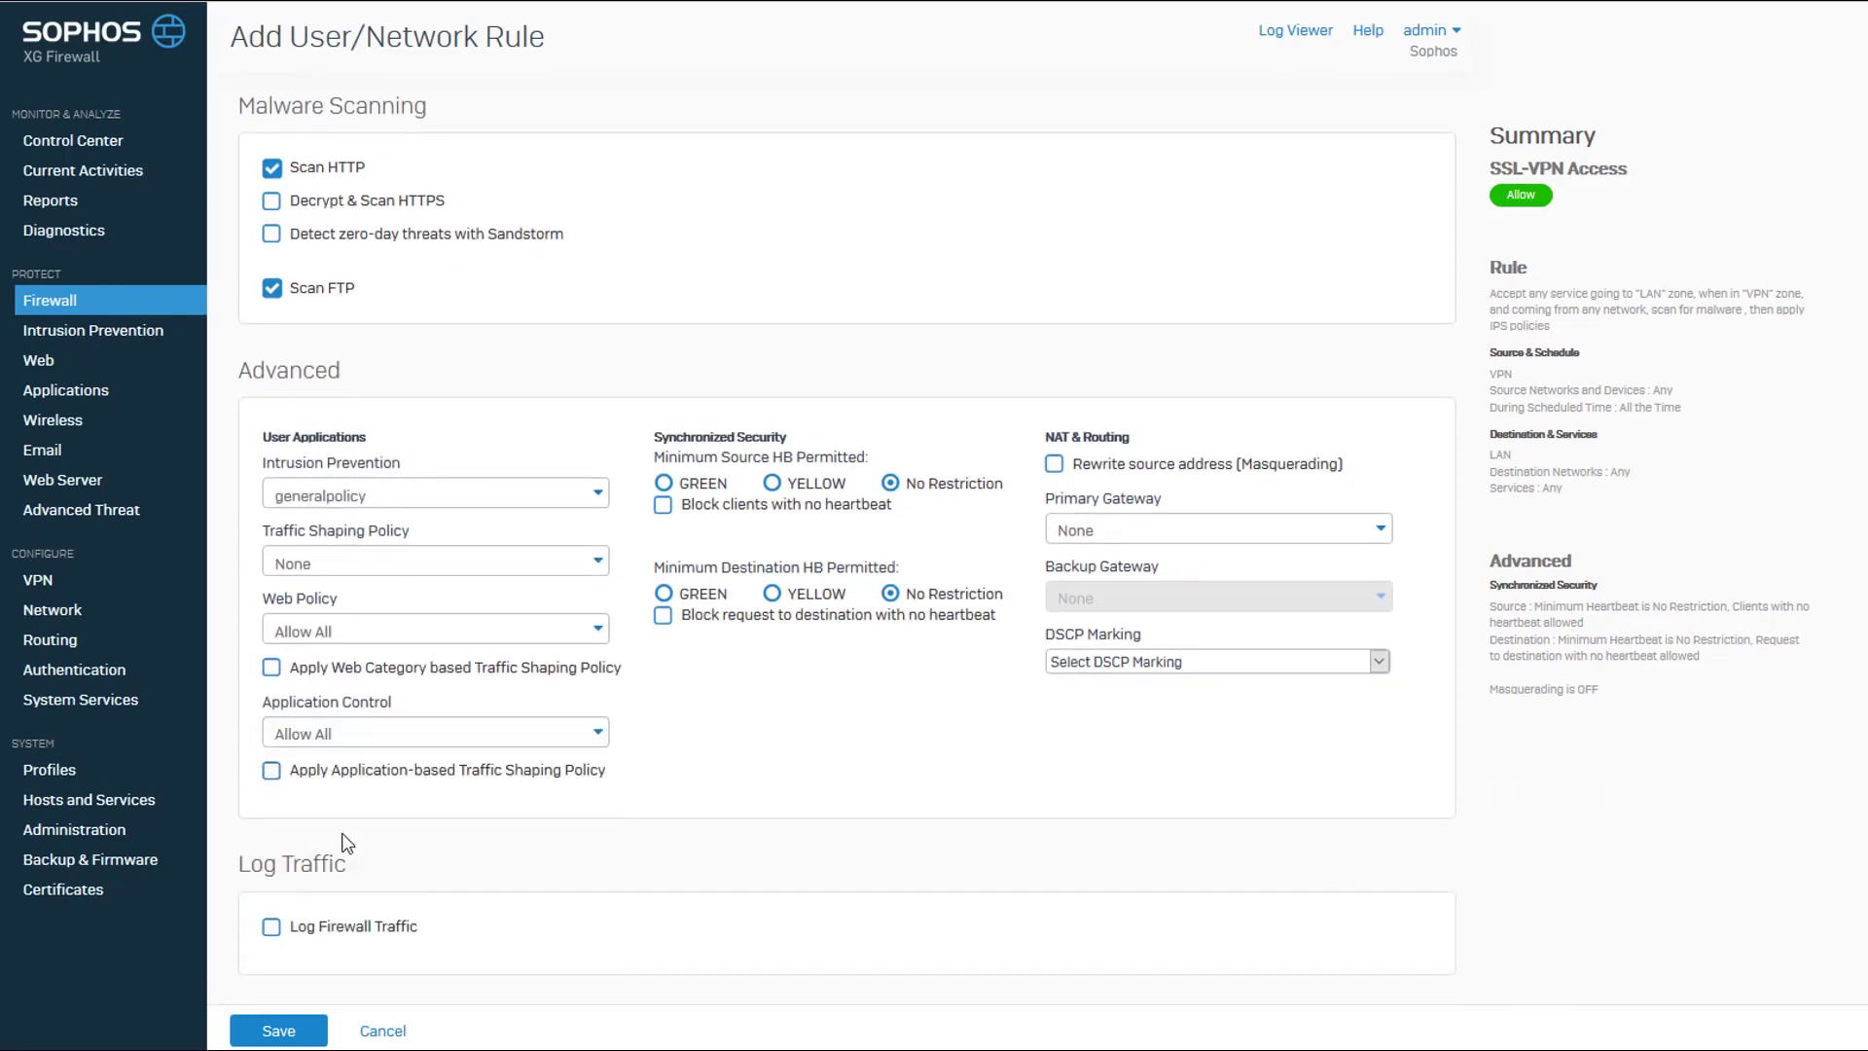
pyautogui.click(272, 929)
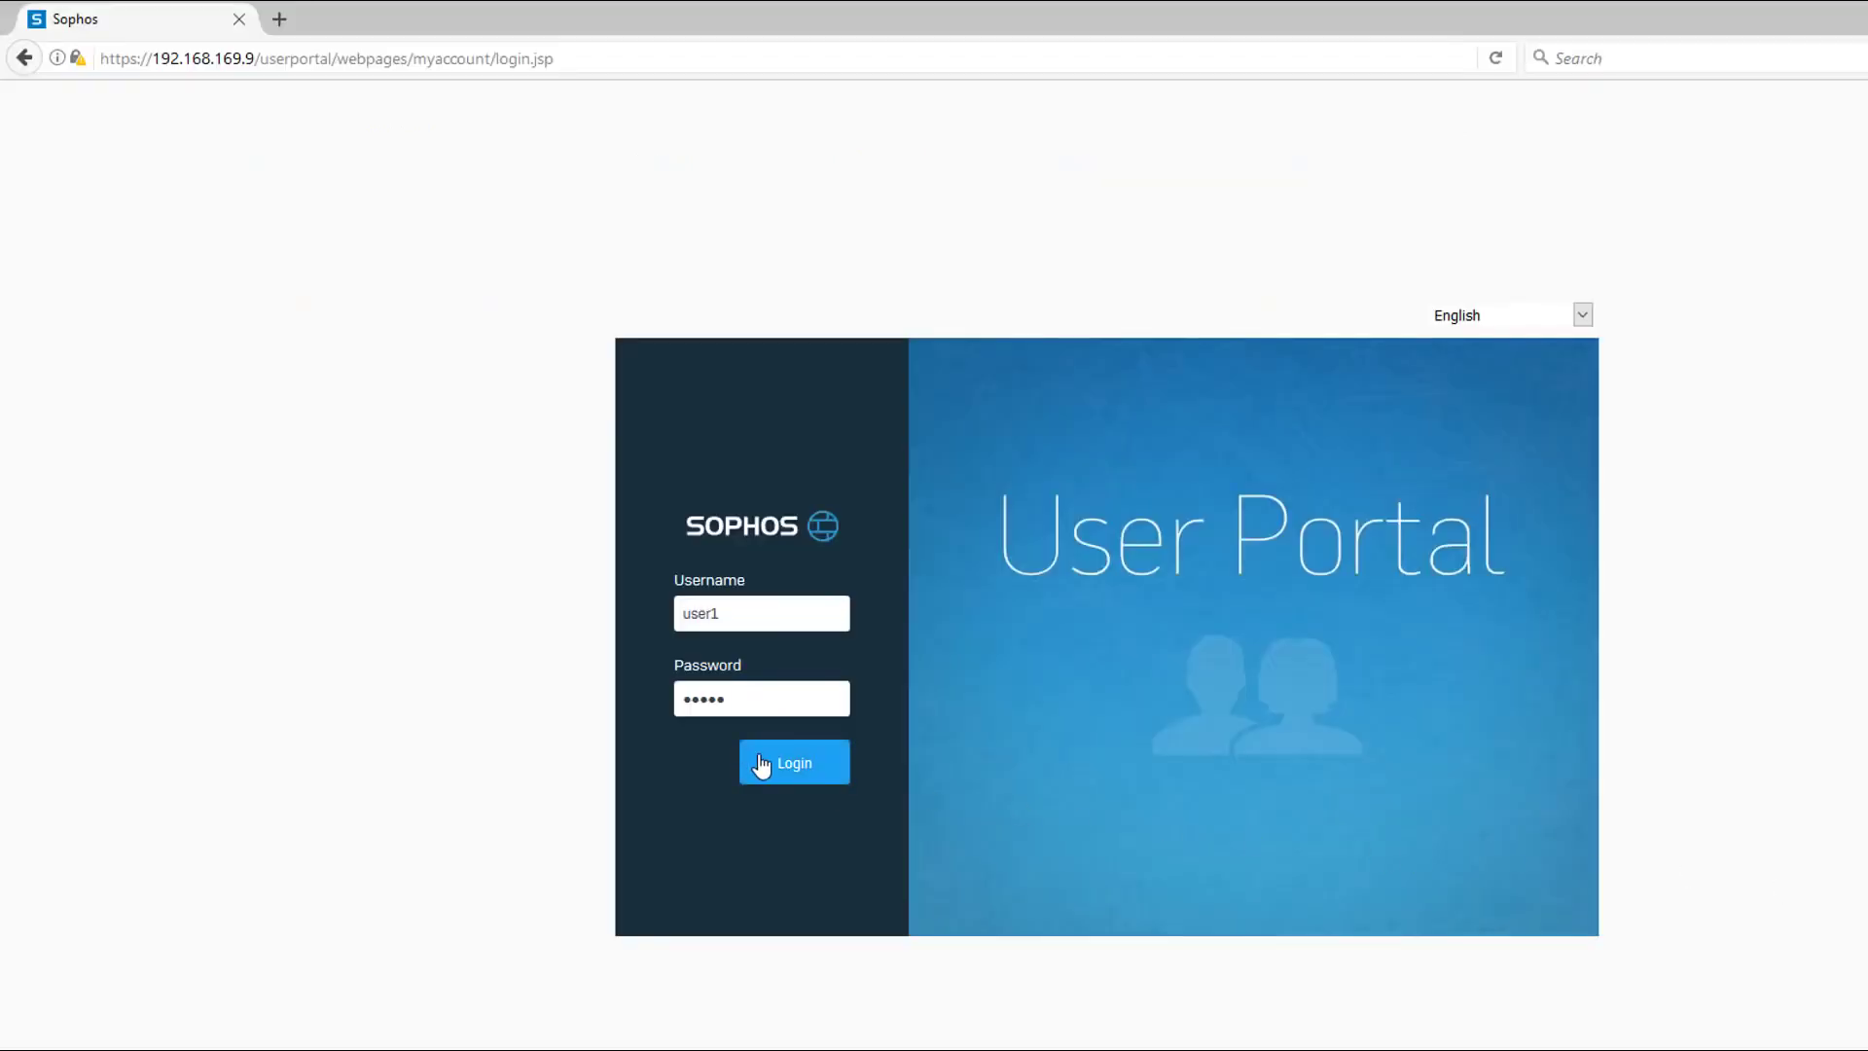
# Sign in to the User Portal as user1 and download the SSL VPN client and configuration for Windows.
pyautogui.click(762, 766)
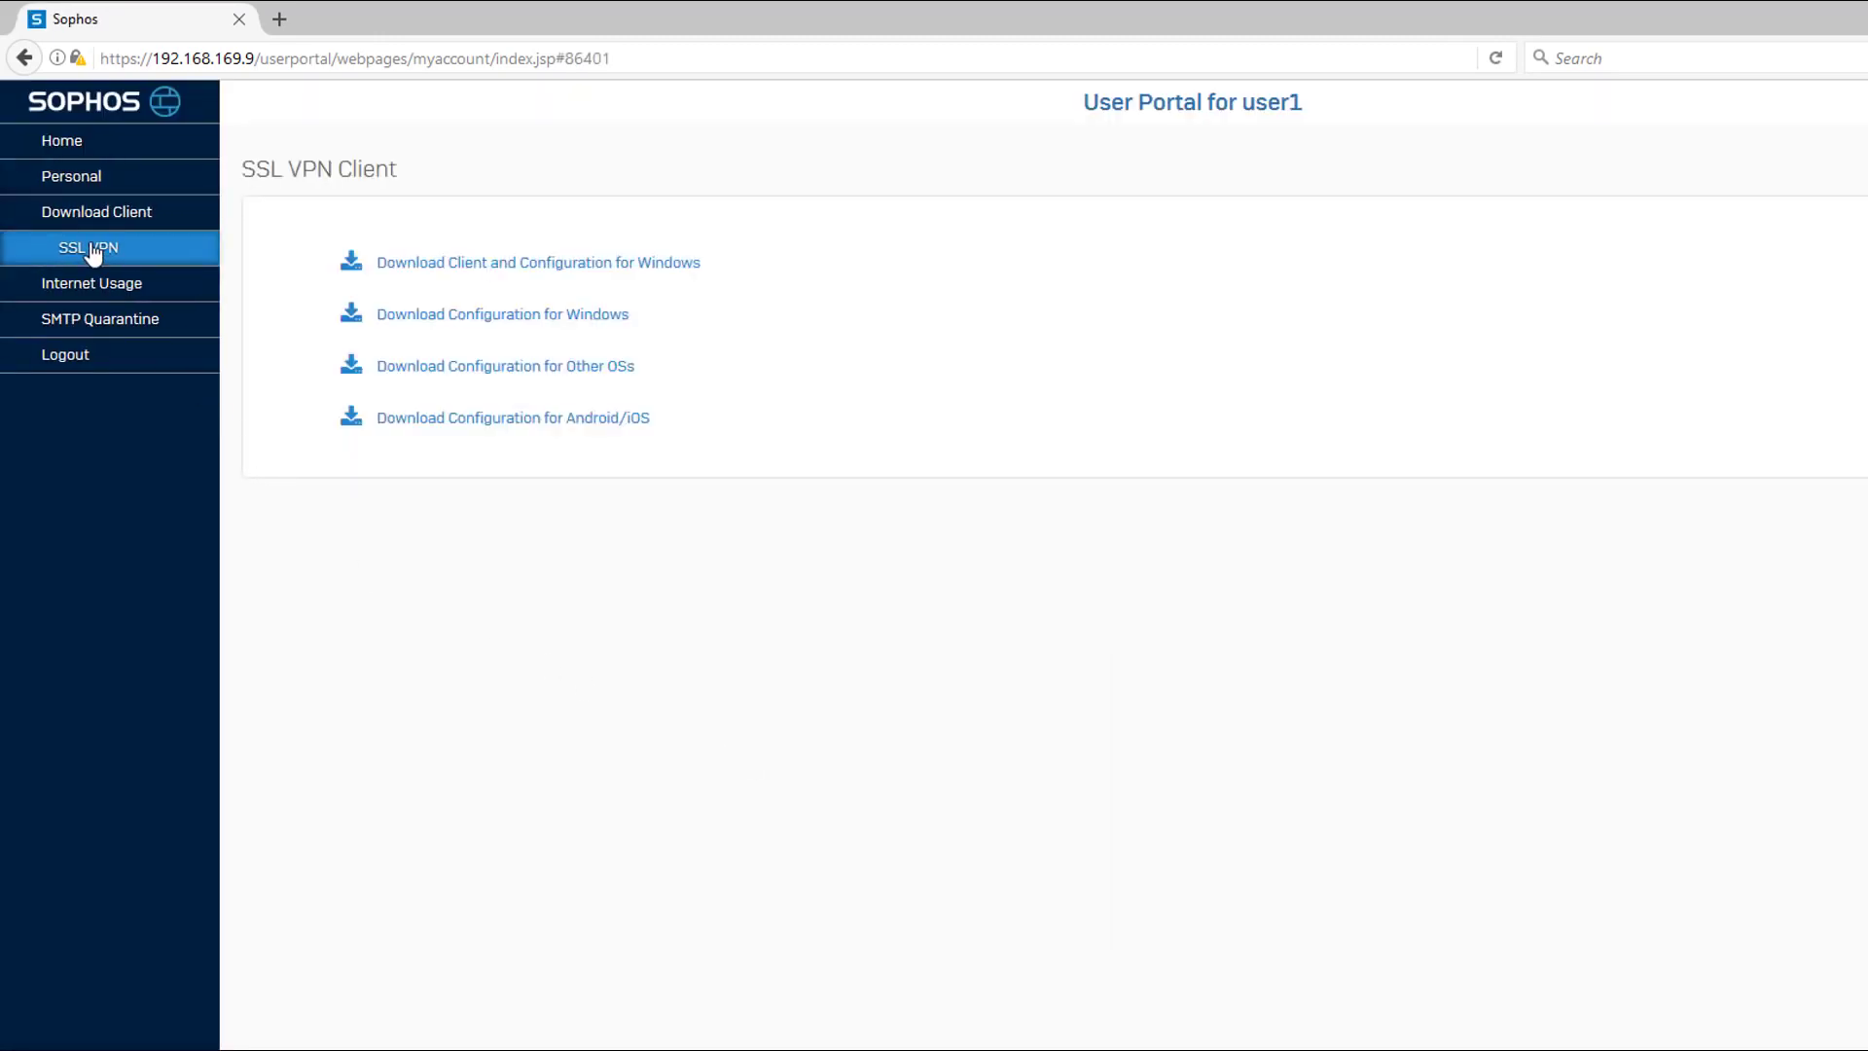
pyautogui.click(428, 265)
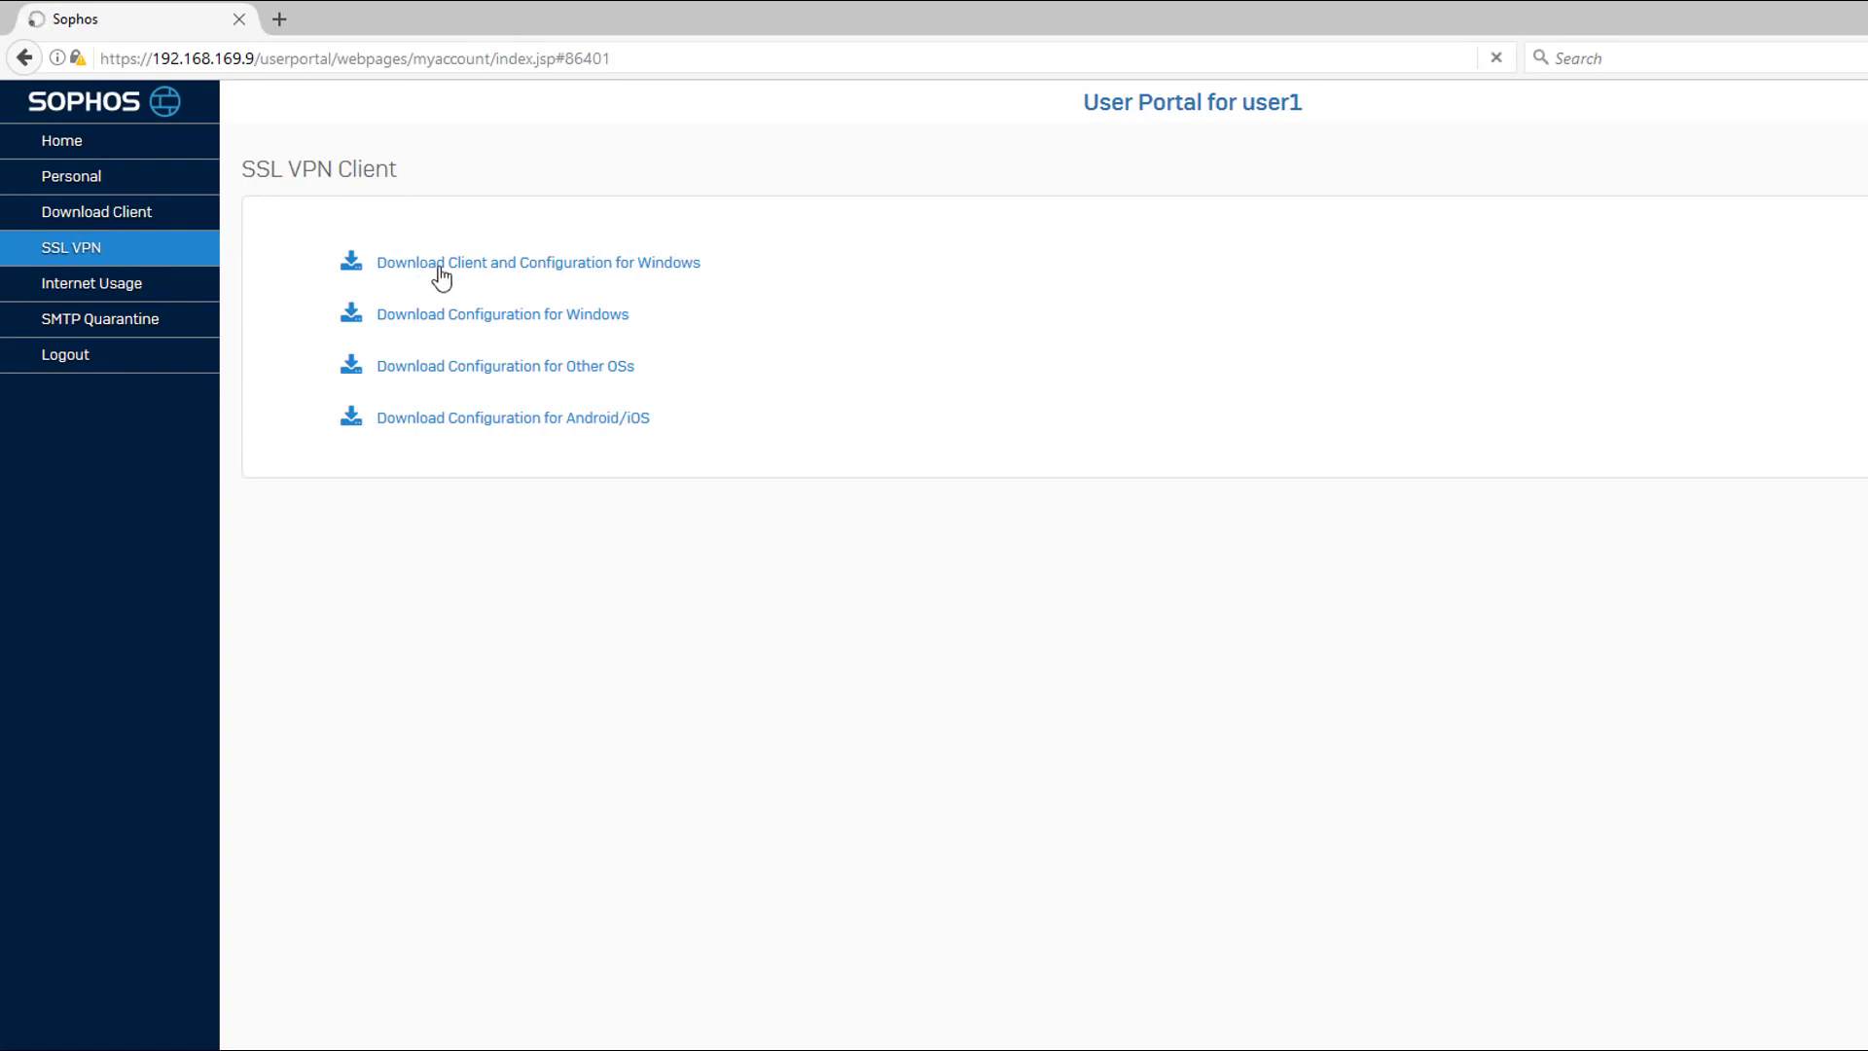
pyautogui.click(1003, 567)
# Run the downloaded user1__ssl_vpn_client installer, accept the license agreement, and complete the Sophos SSL VPN Client 2.1 setup.
pyautogui.click(772, 344)
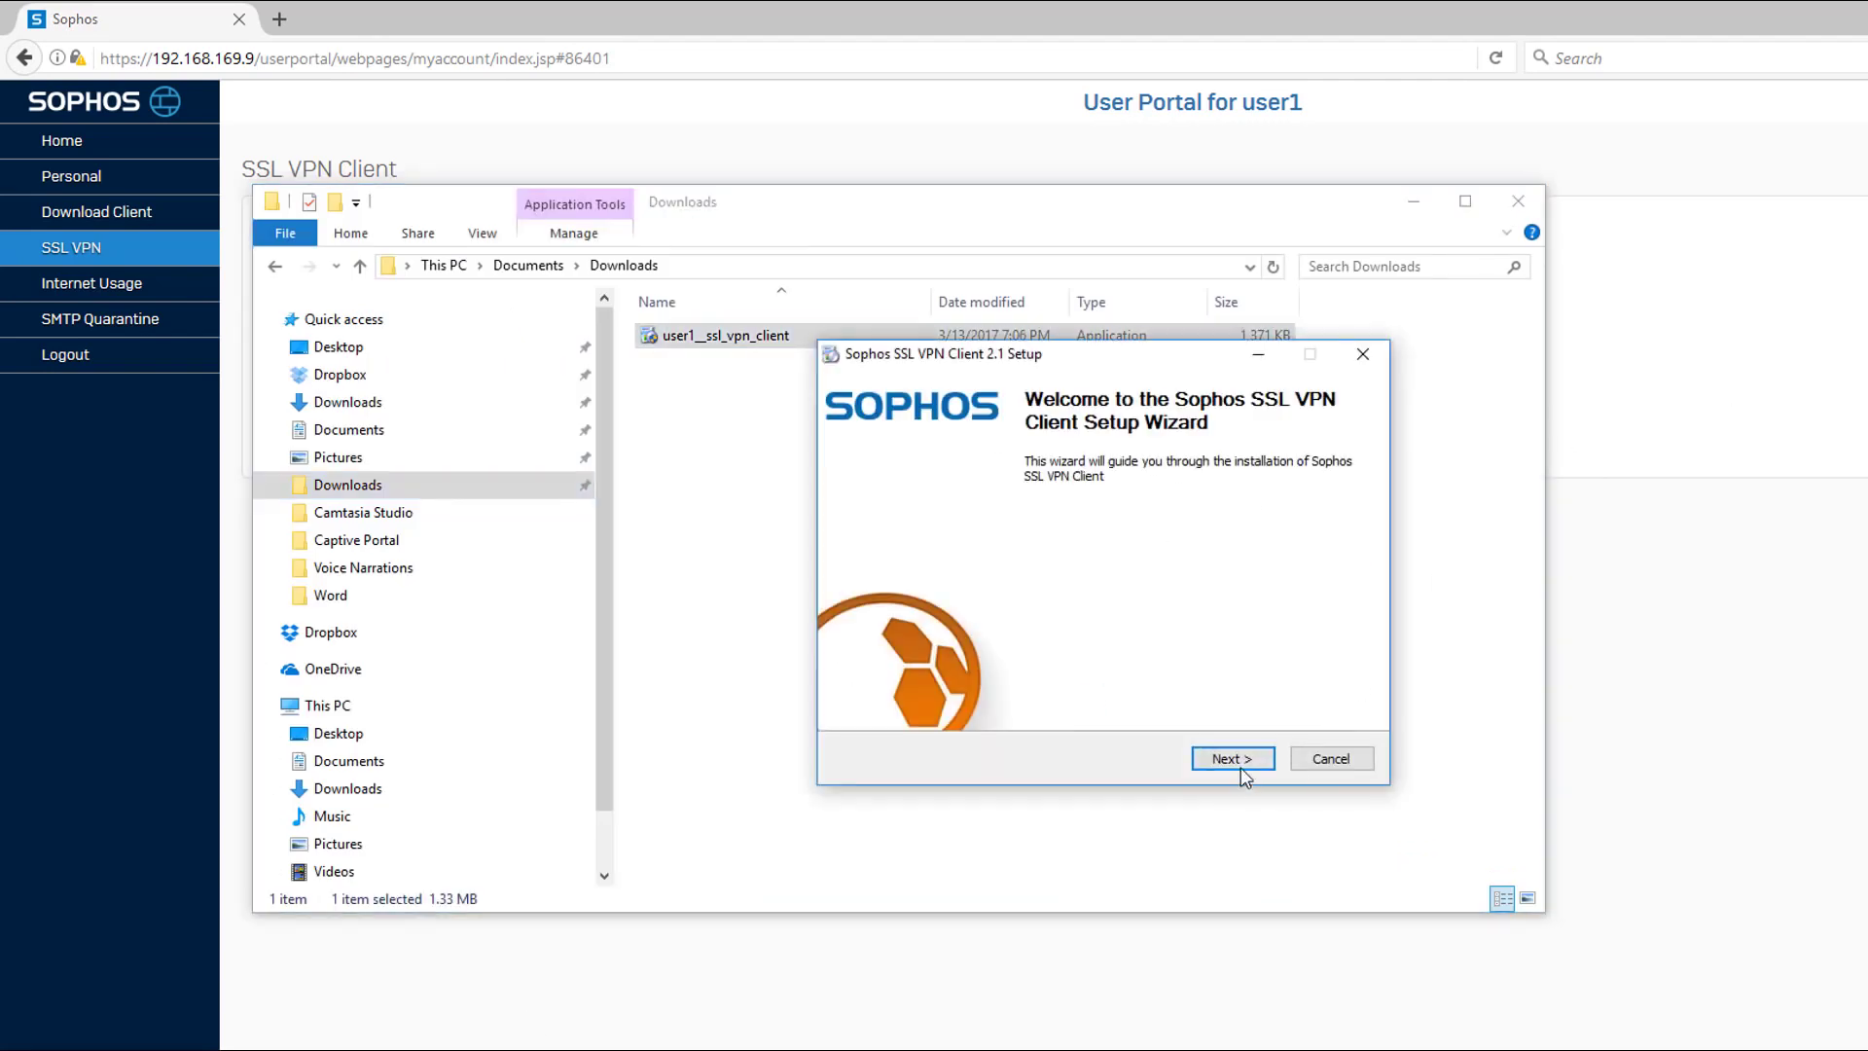
pyautogui.click(1232, 758)
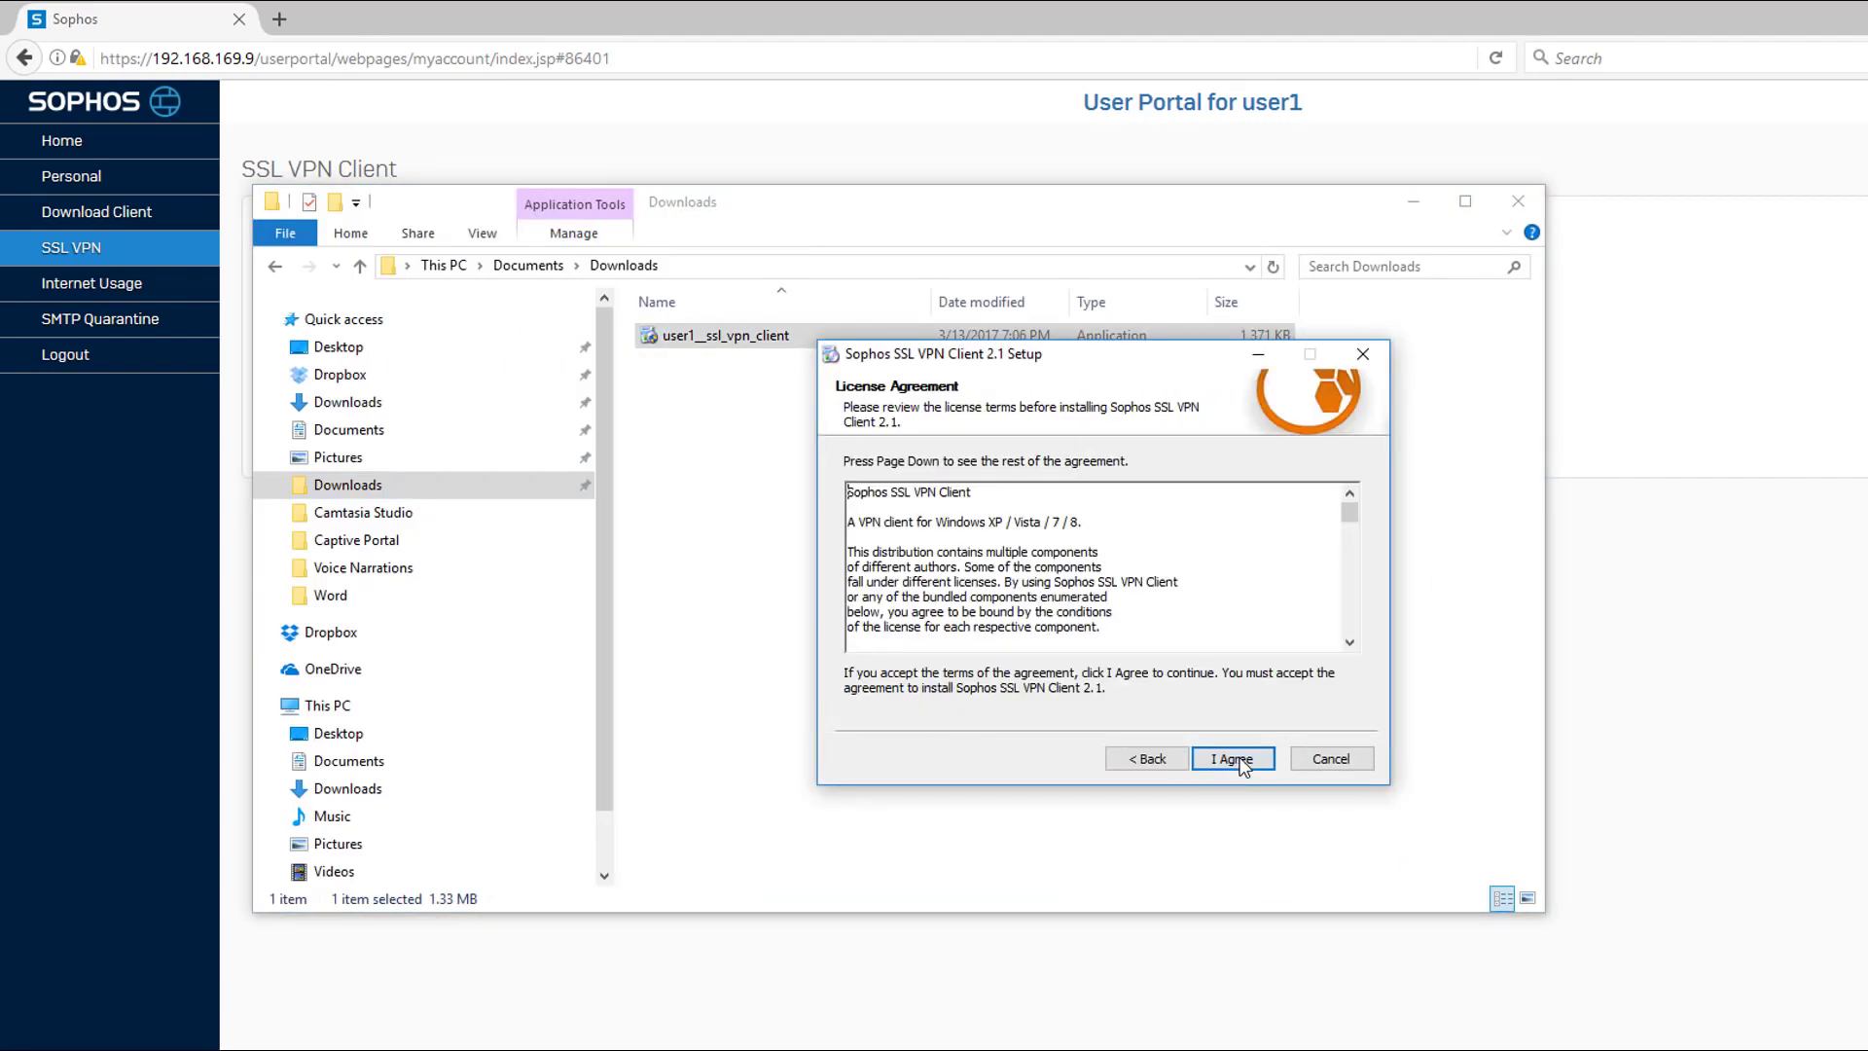
pyautogui.click(1233, 759)
pyautogui.click(1239, 764)
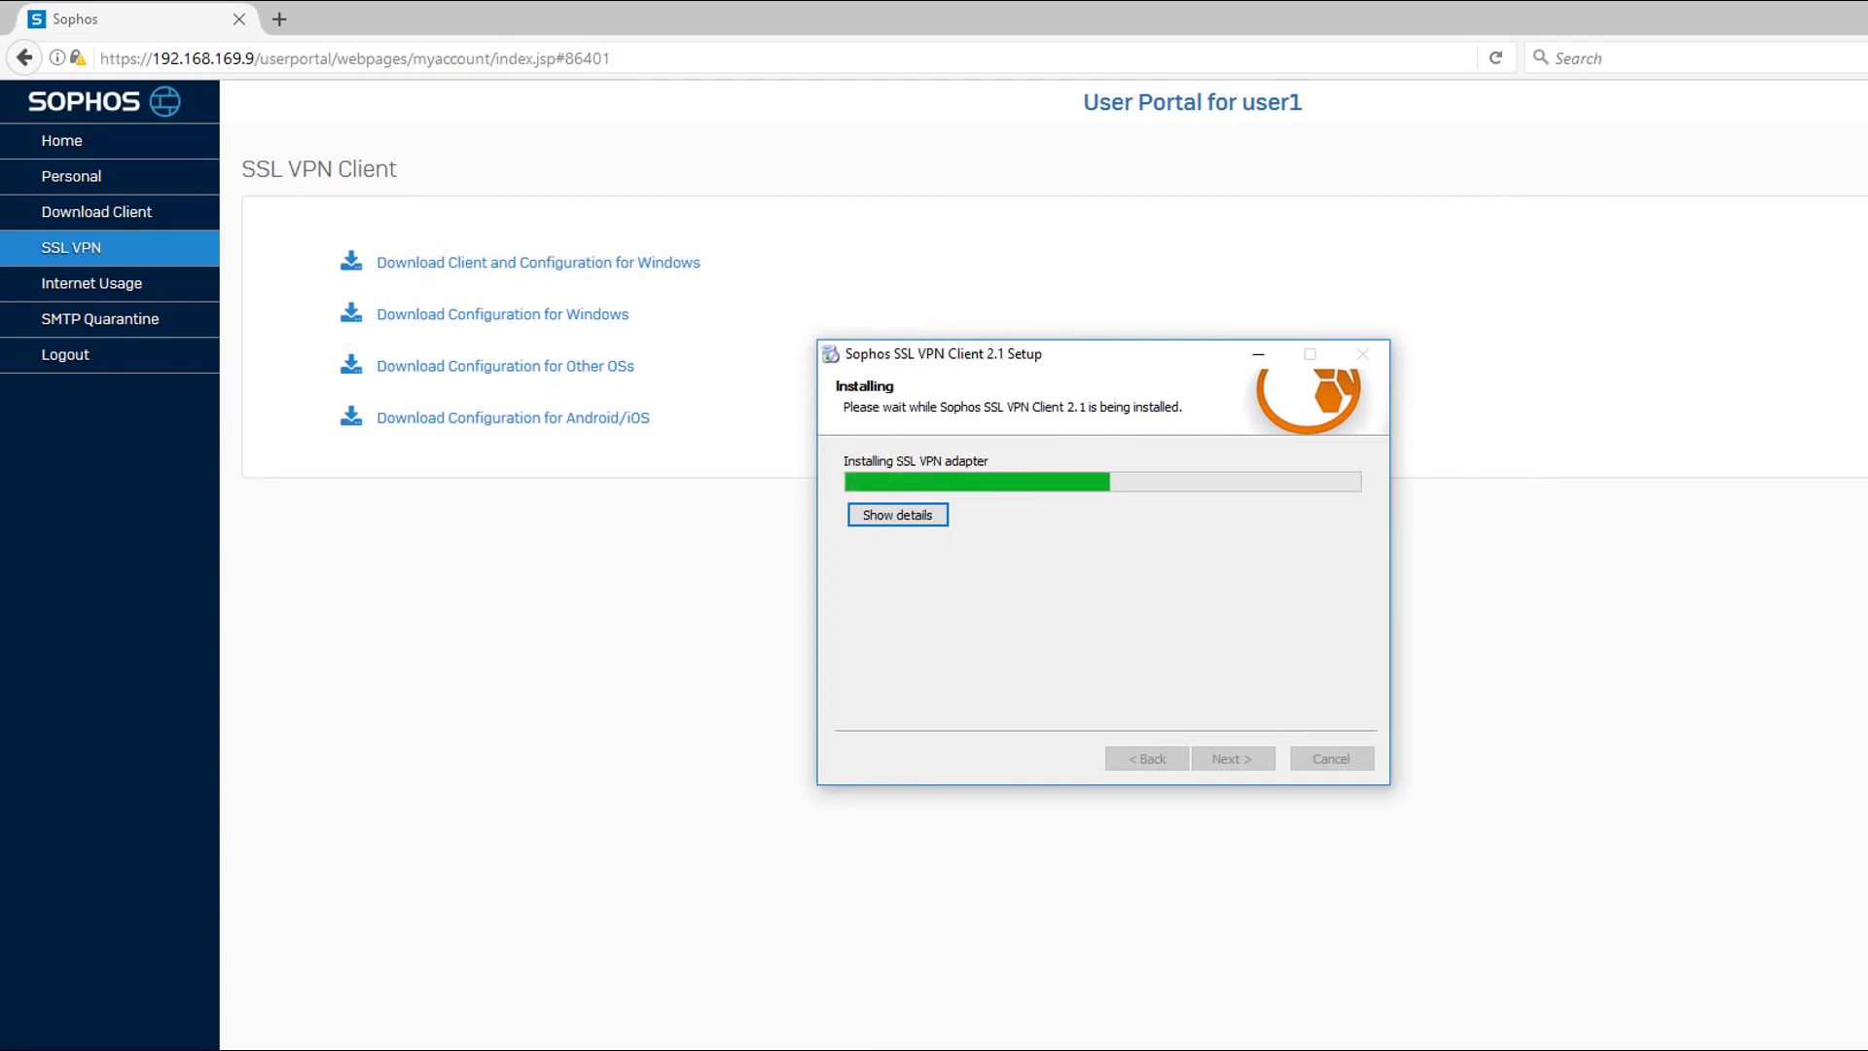
pyautogui.click(1176, 575)
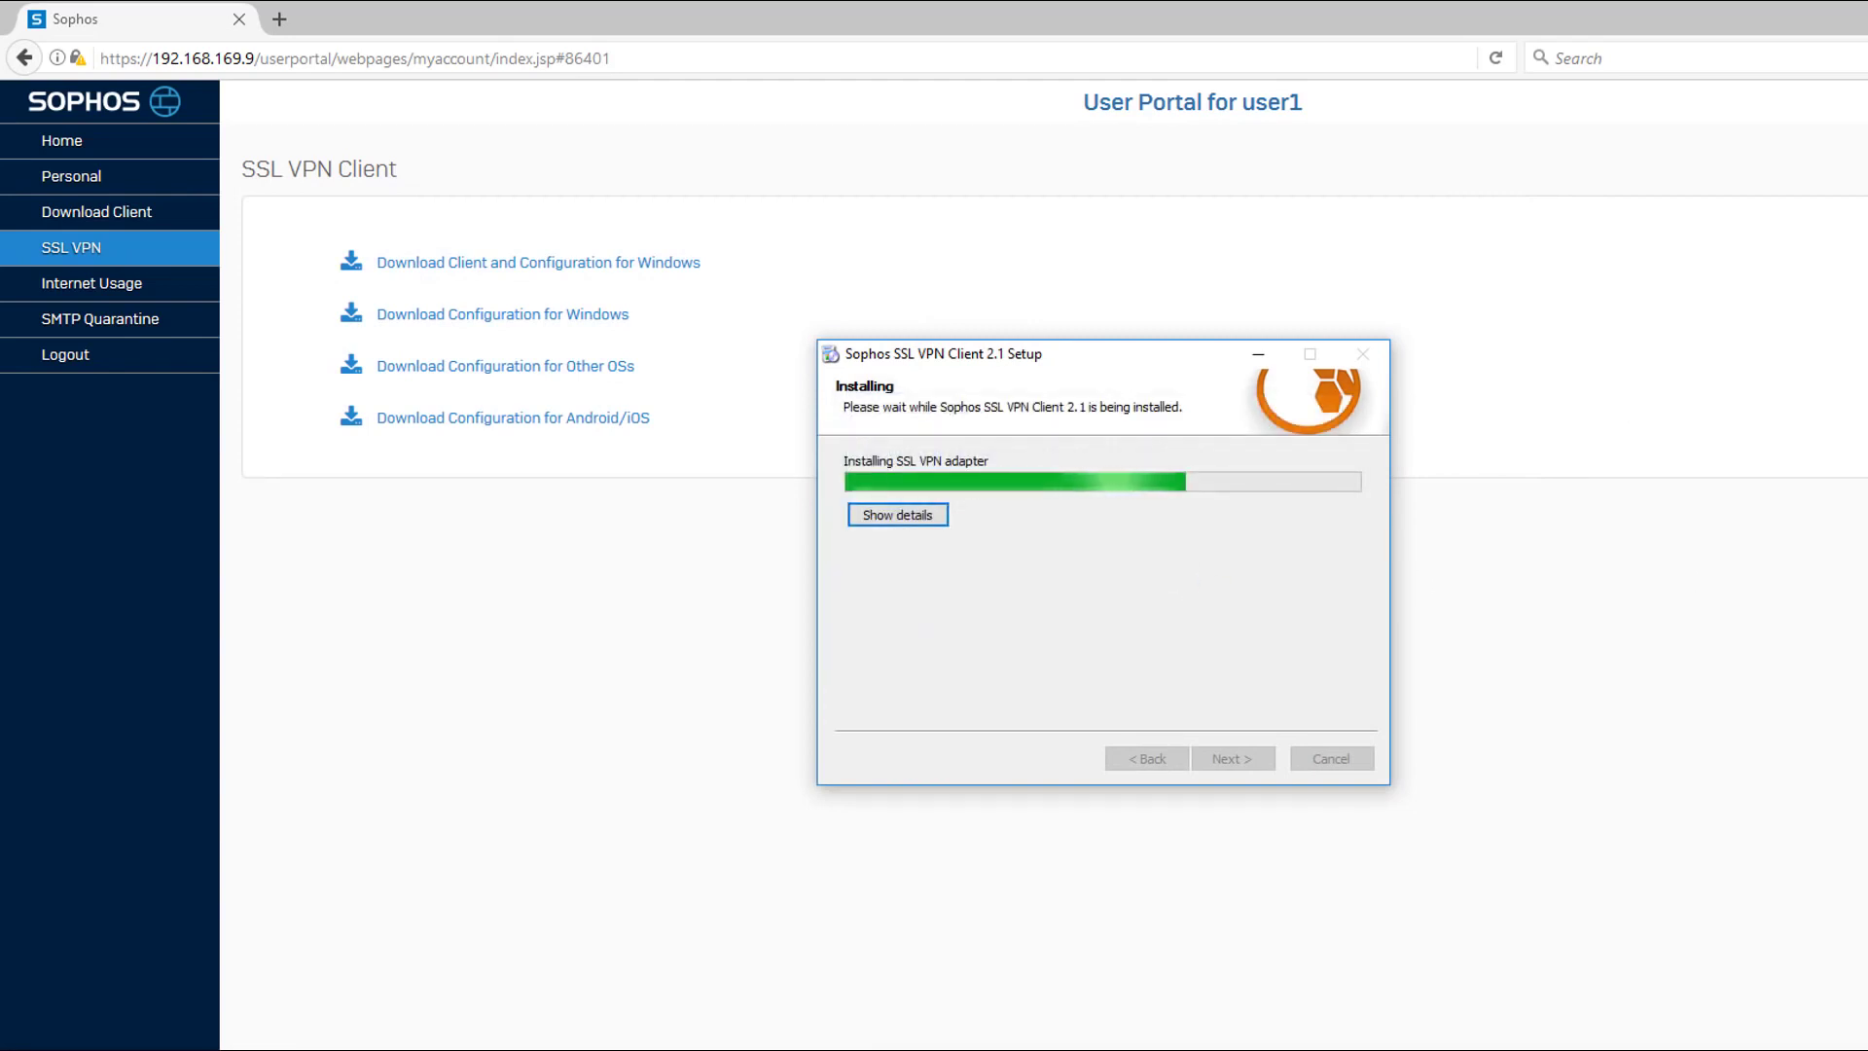
pyautogui.click(1233, 758)
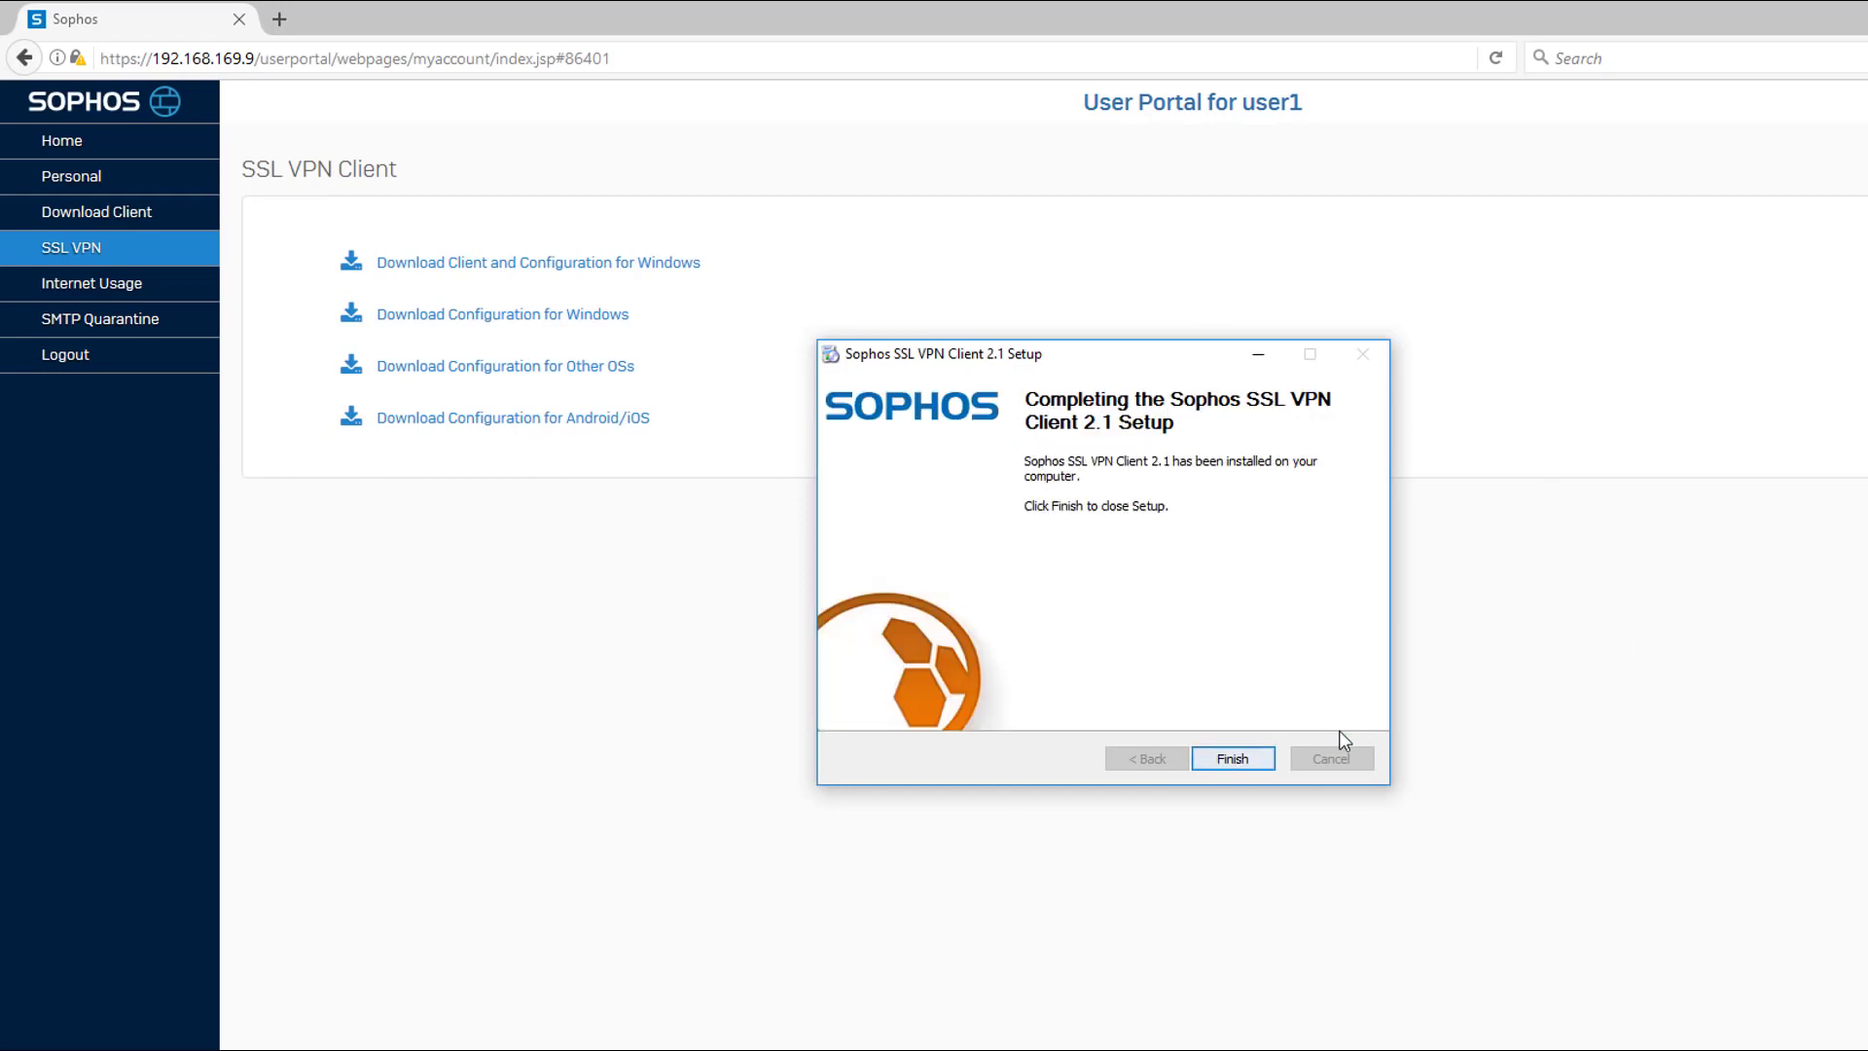
pyautogui.click(1232, 757)
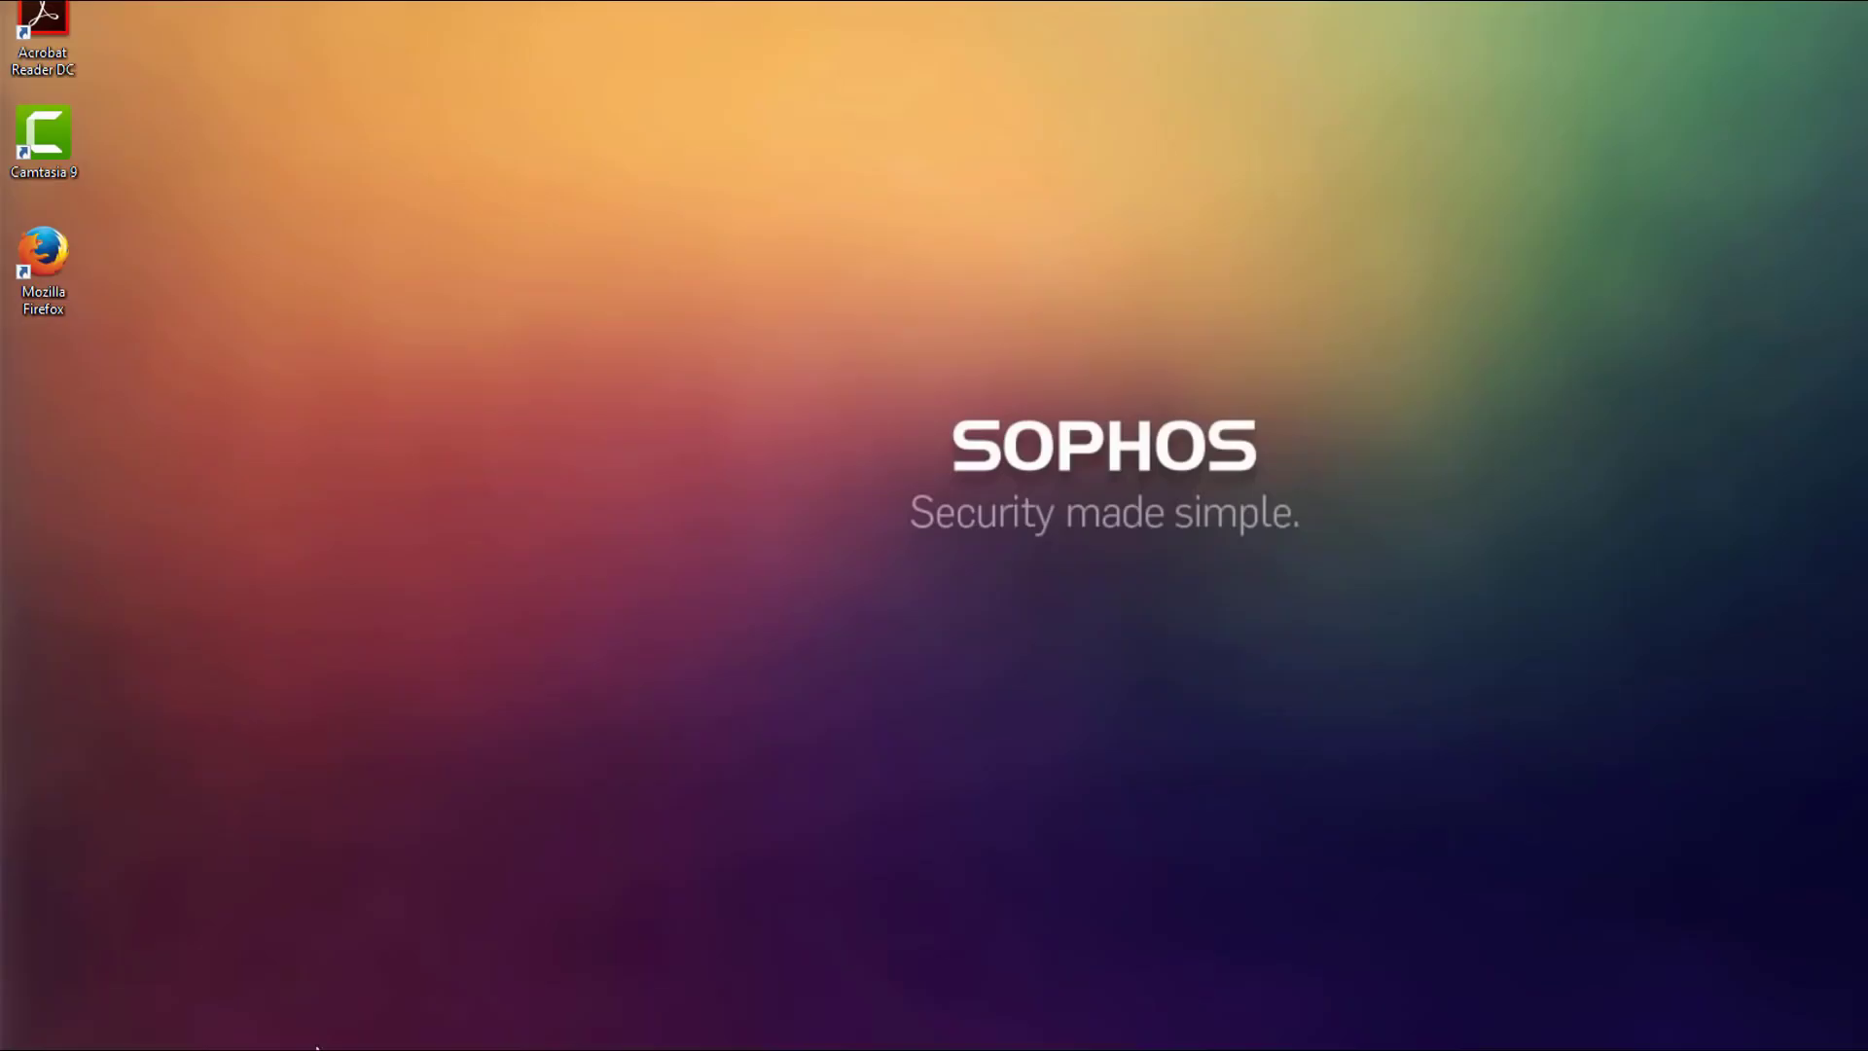
# Launch the installed Sophos SSL VPN client from the Windows program list.
pyautogui.press('super')
pyautogui.scroll(-10, 195, 959)
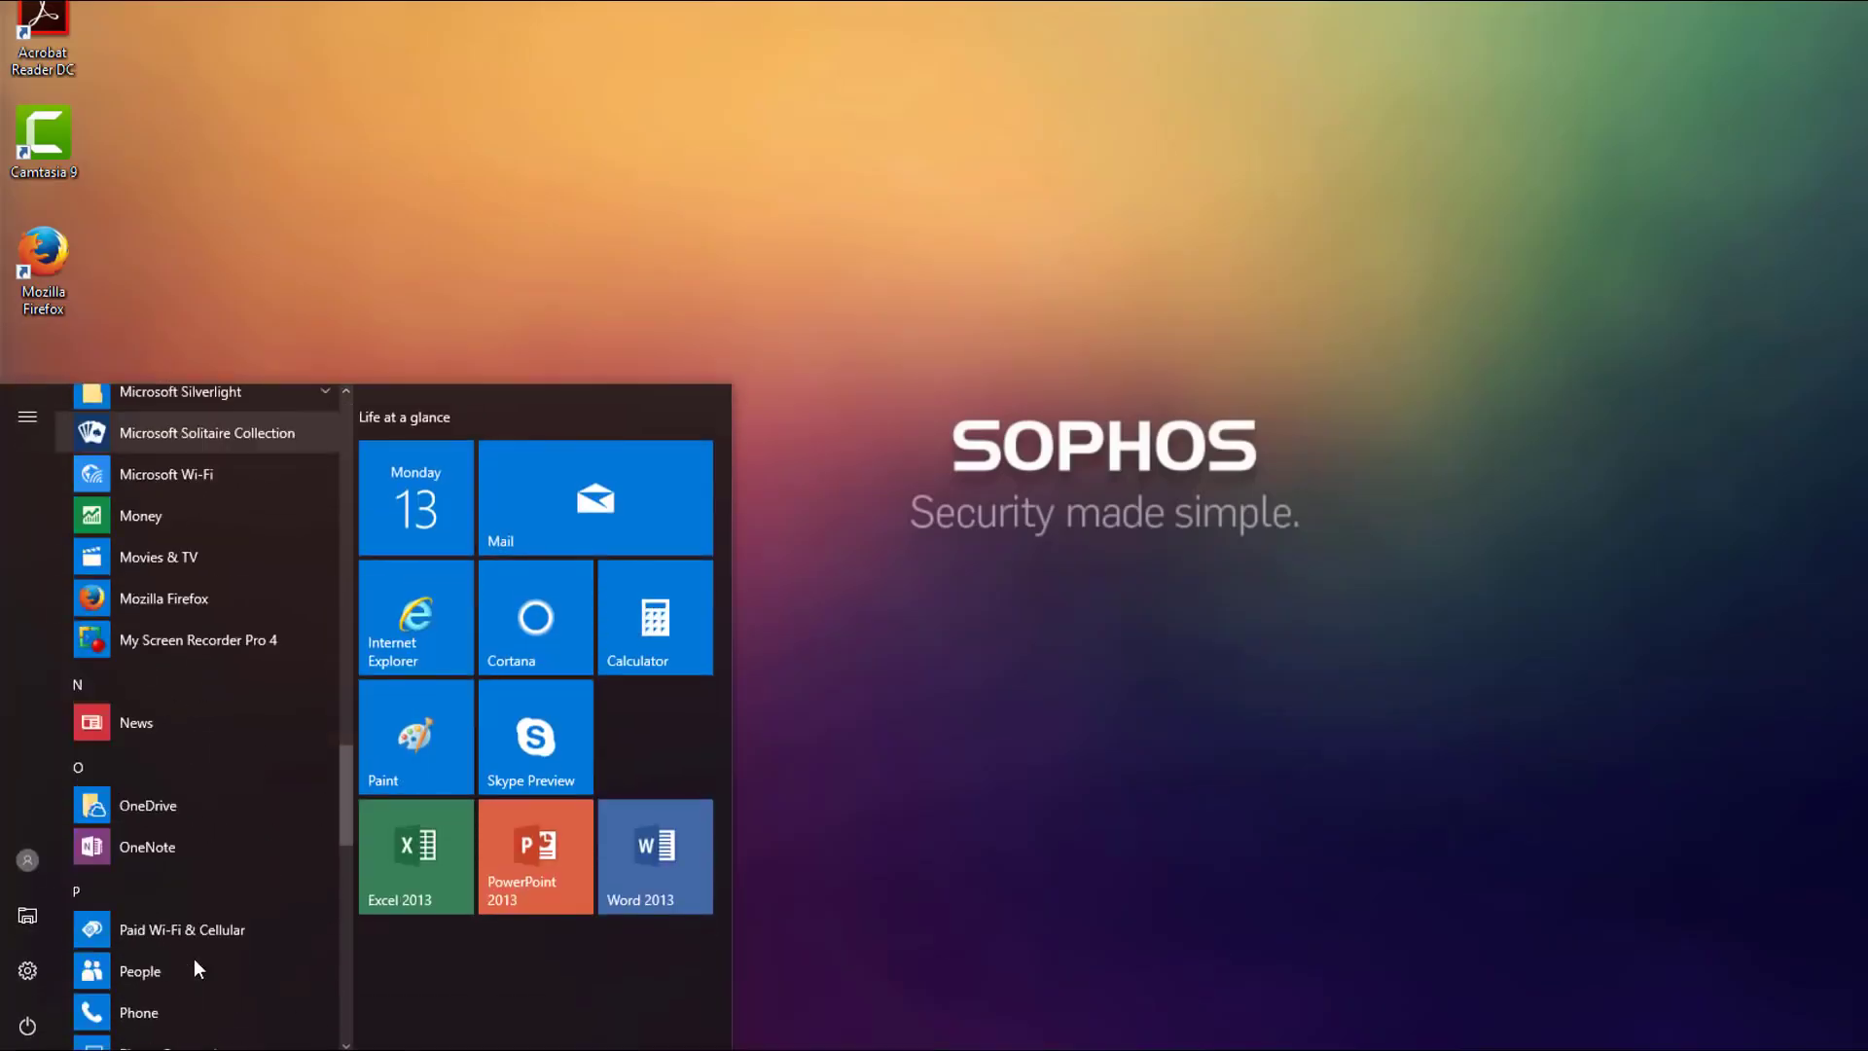
pyautogui.click(214, 554)
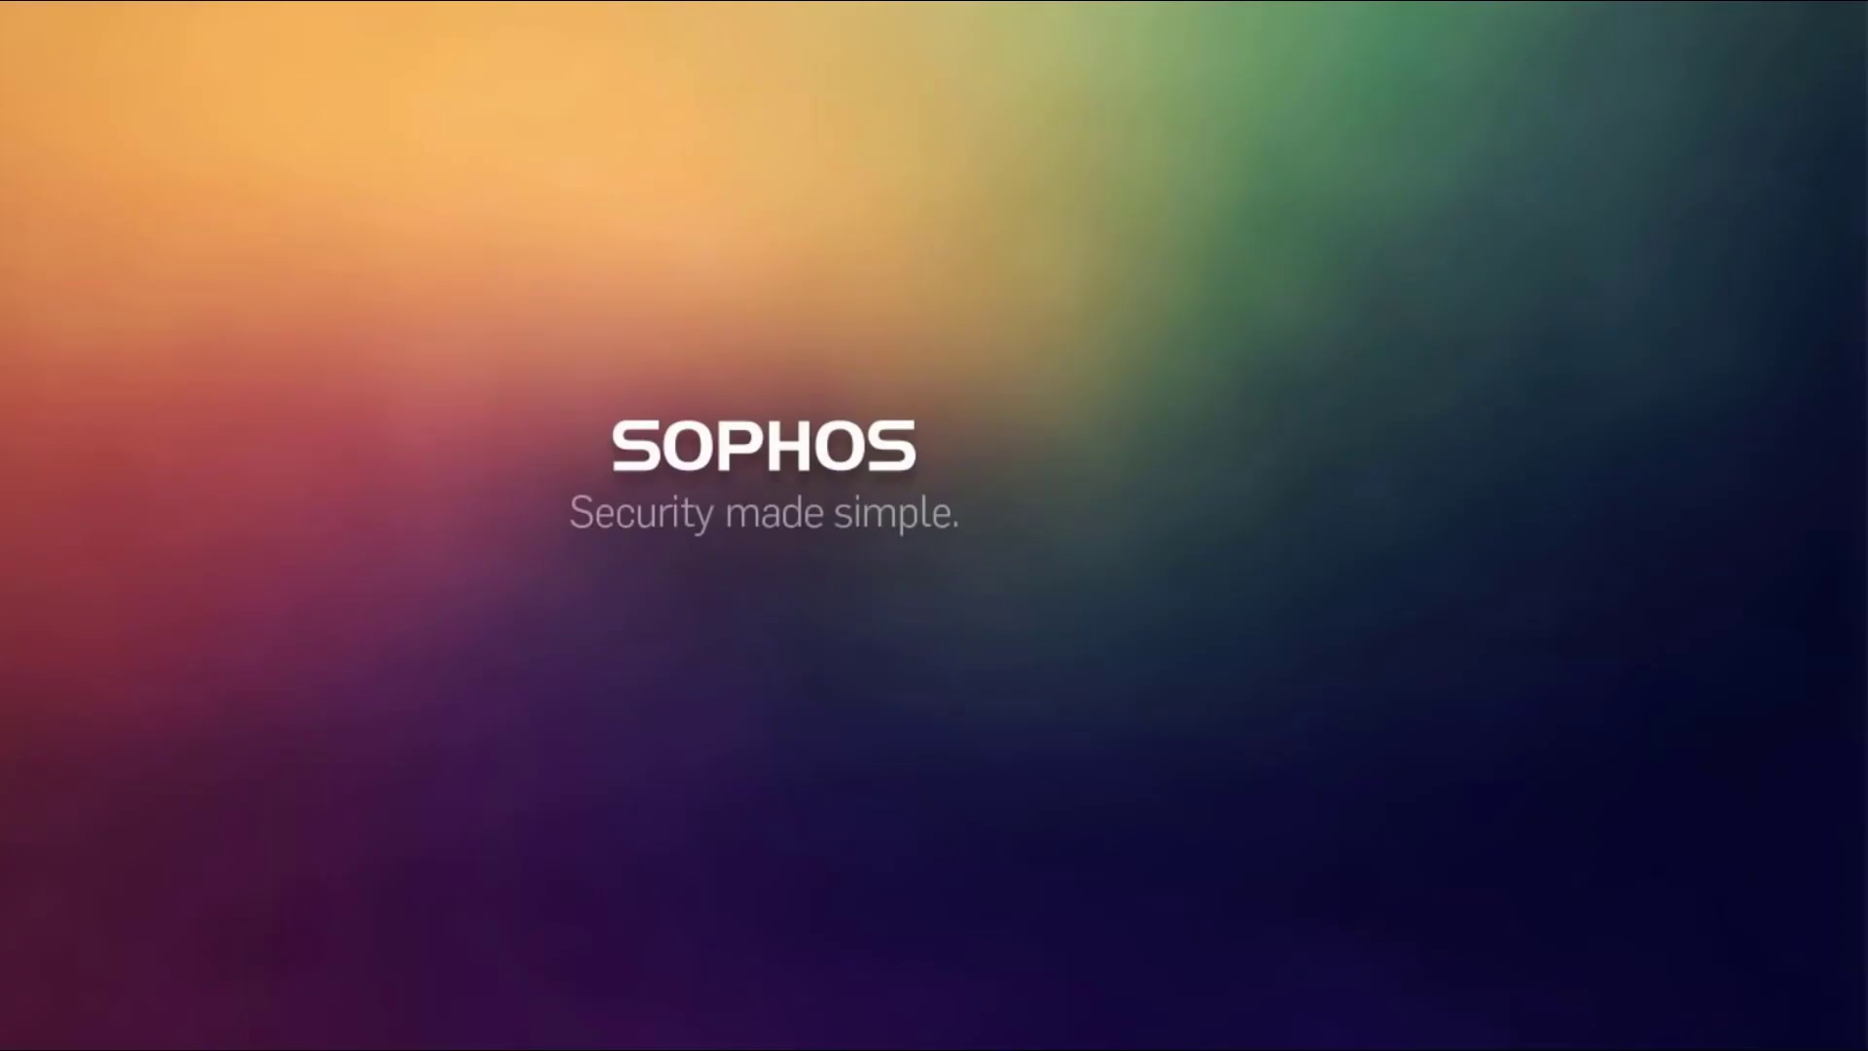
# Open the SSL VPN client's authentication dialog from its notification-area icon and connect as user1 with the account password.
pyautogui.click(1663, 1048)
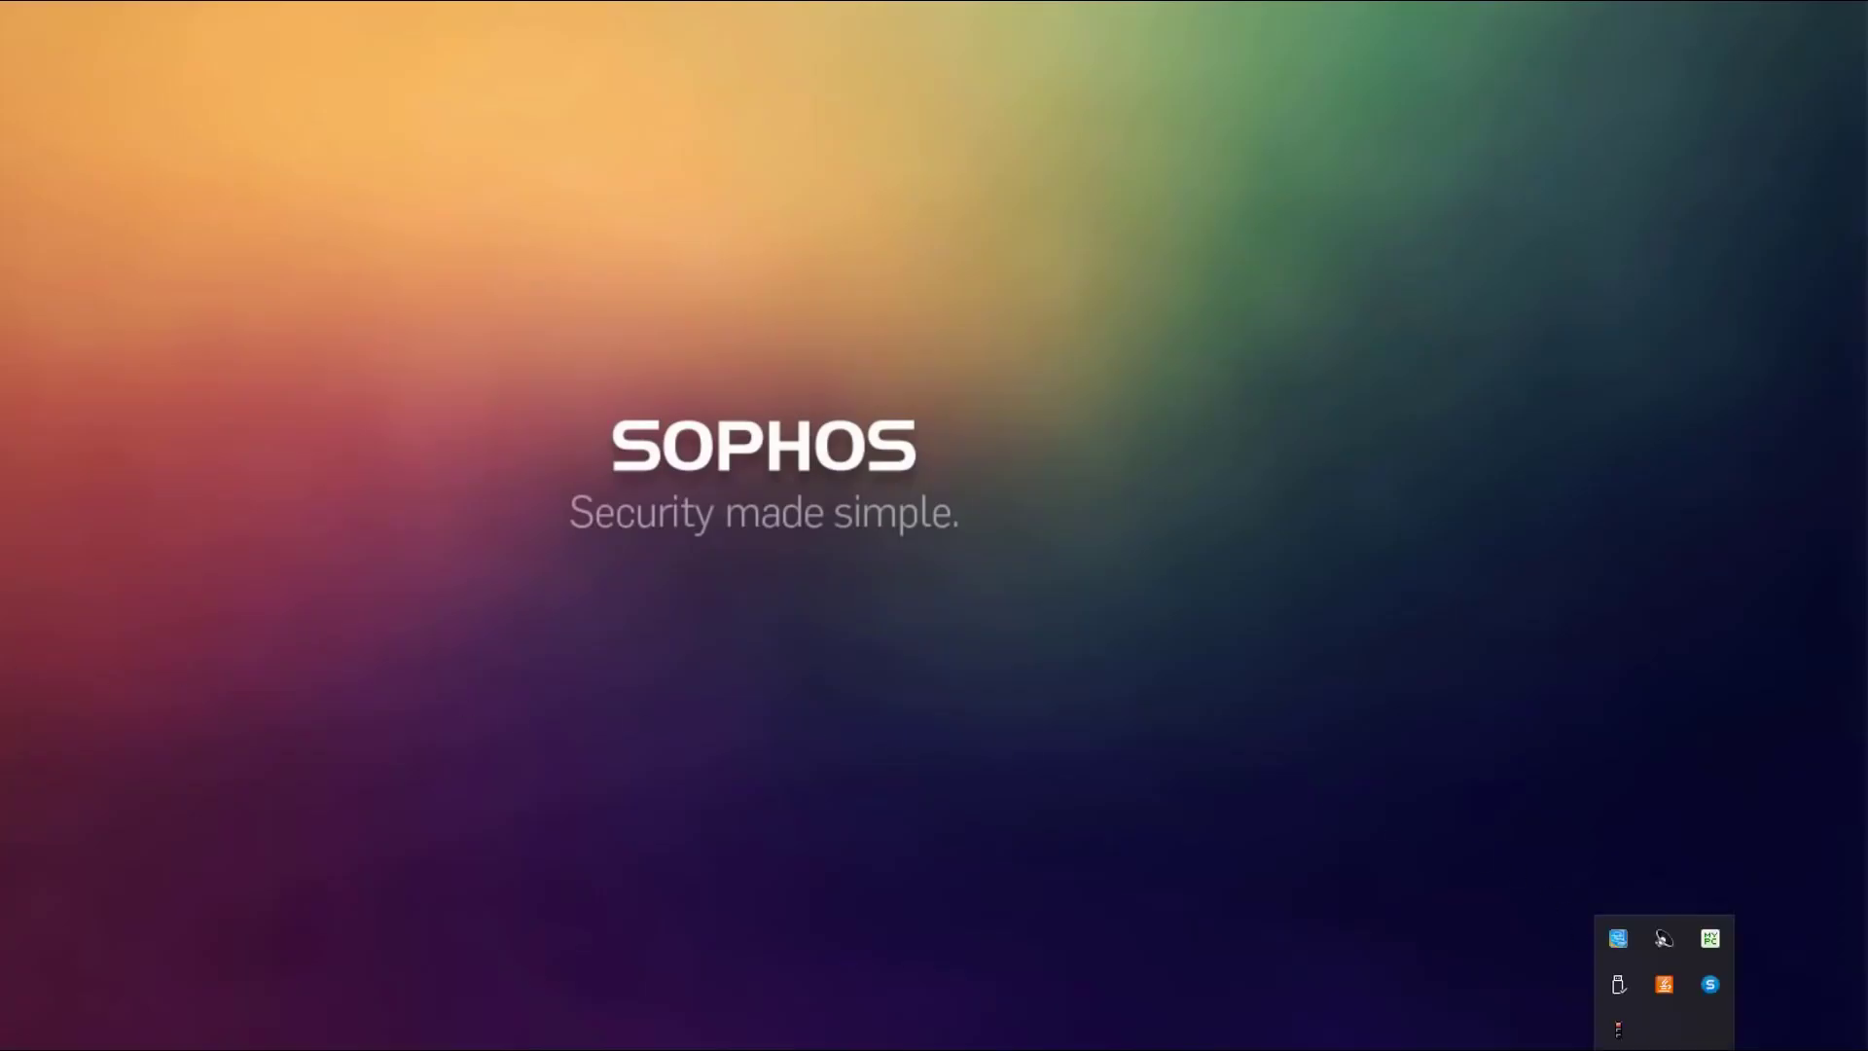
pyautogui.doubleClick(1620, 1033)
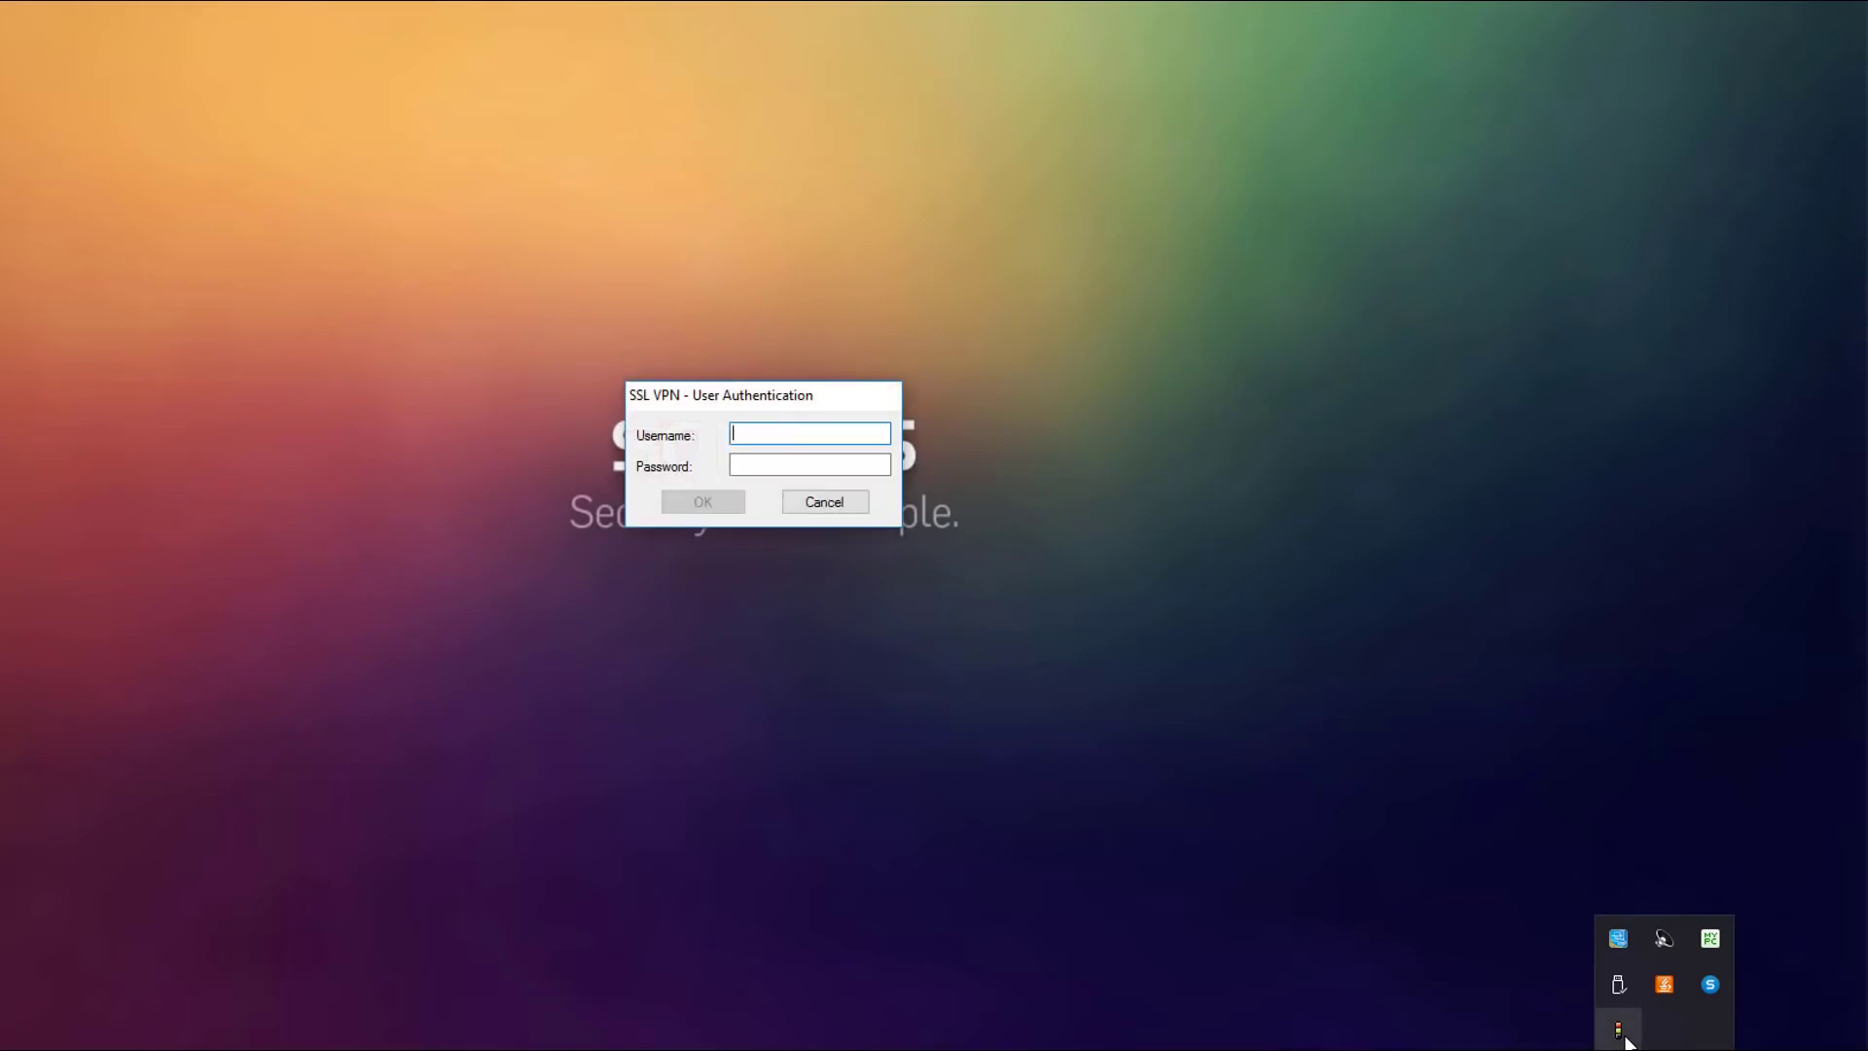
pyautogui.write('user1')
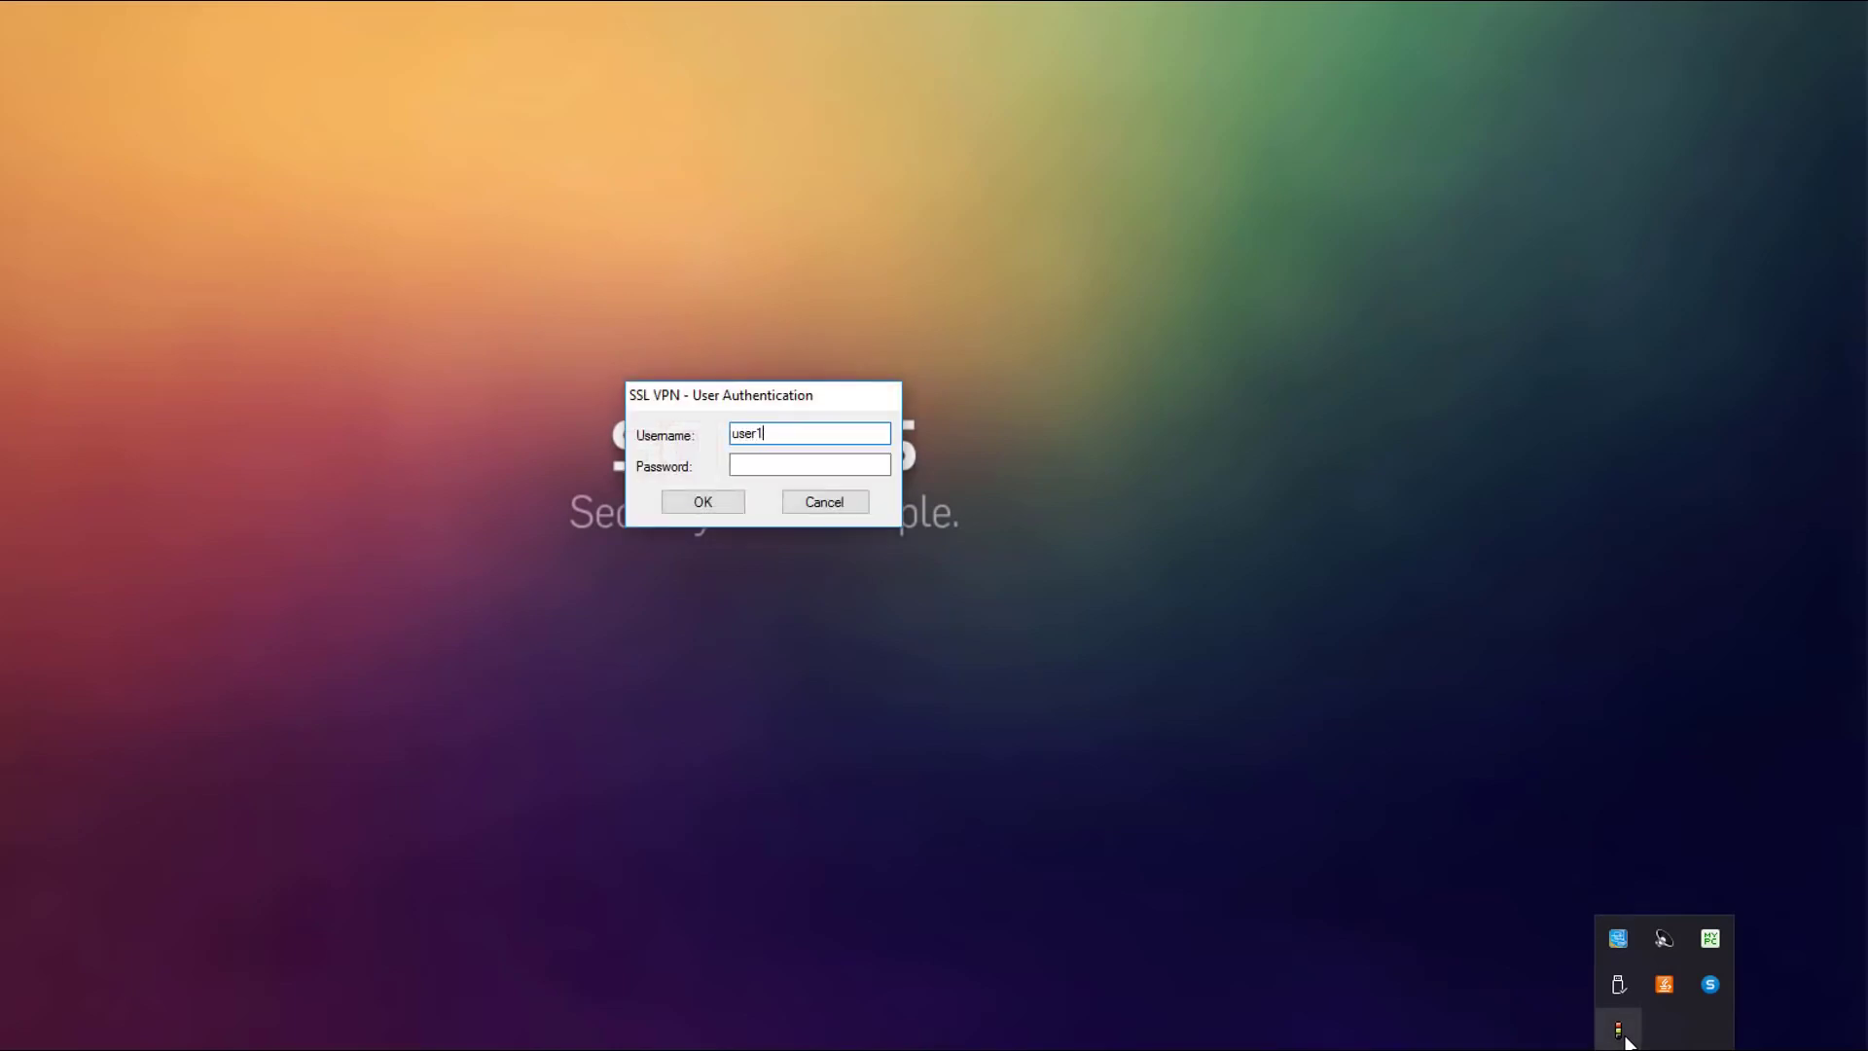
pyautogui.press('Tab')
pyautogui.write('•••••')
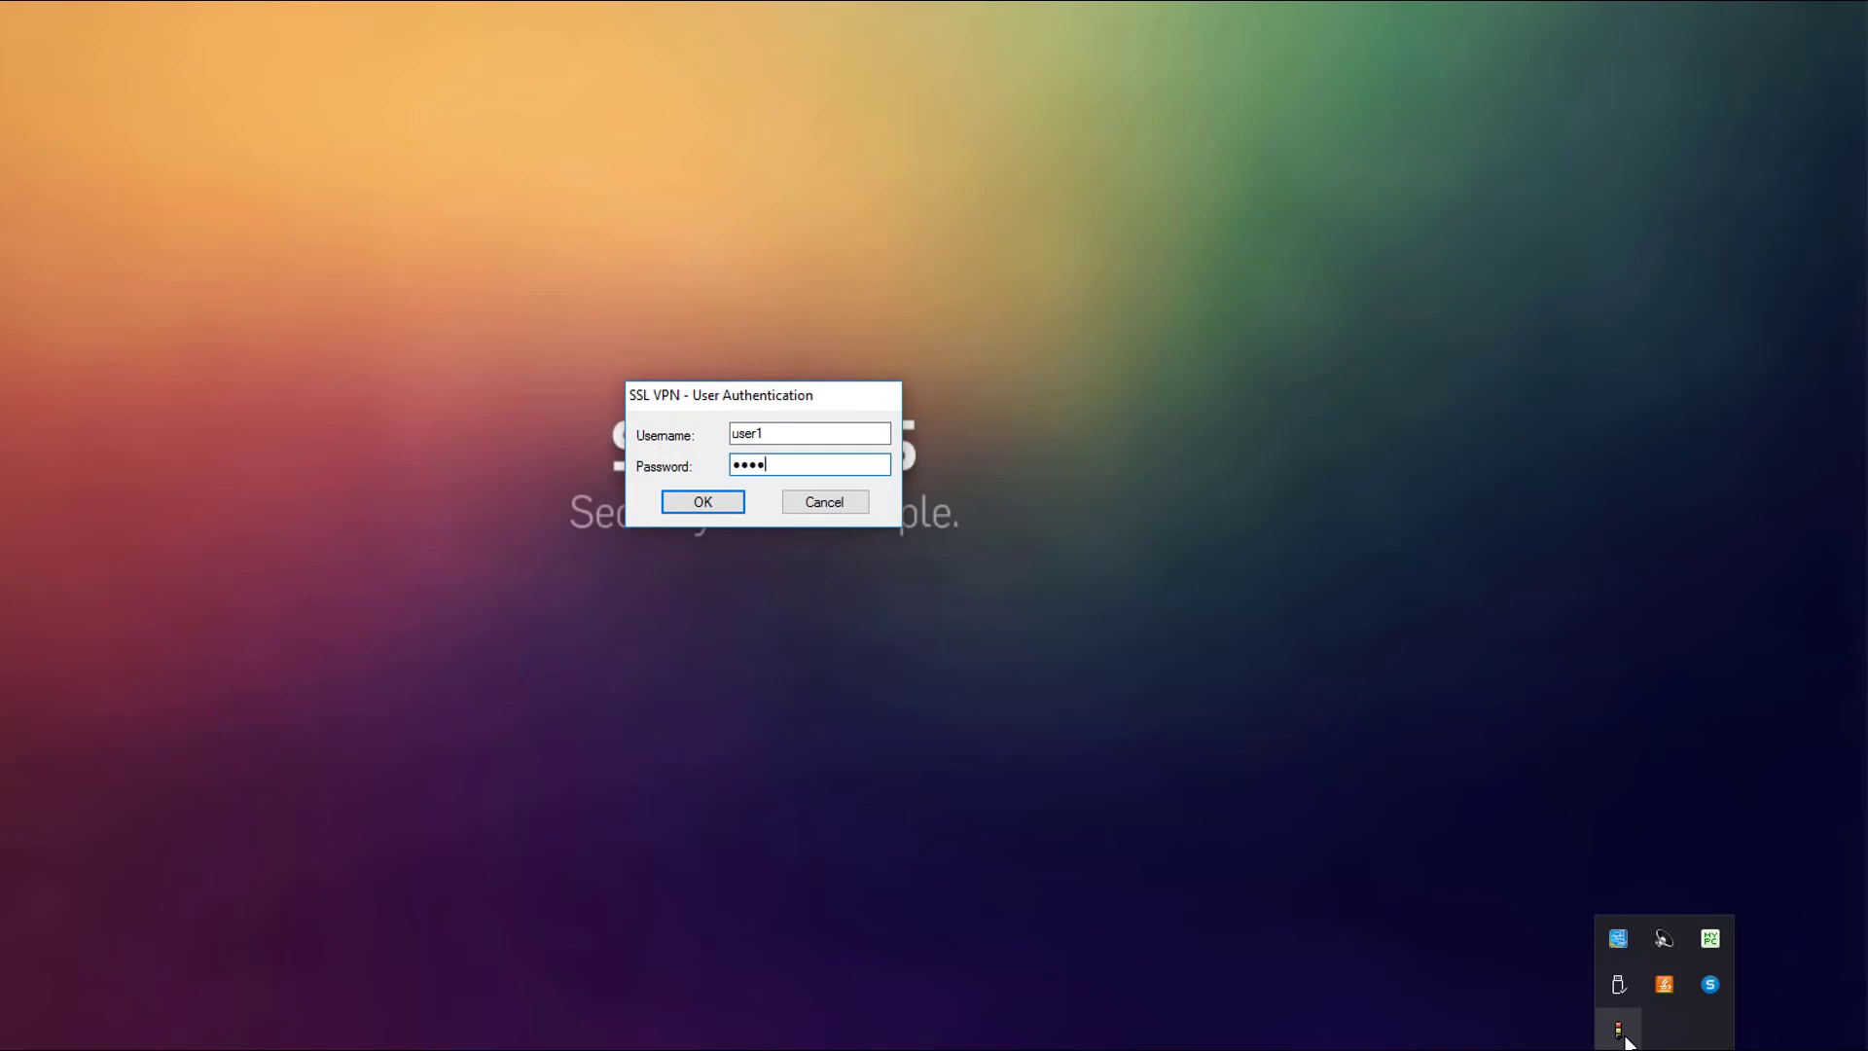
pyautogui.press('Return')
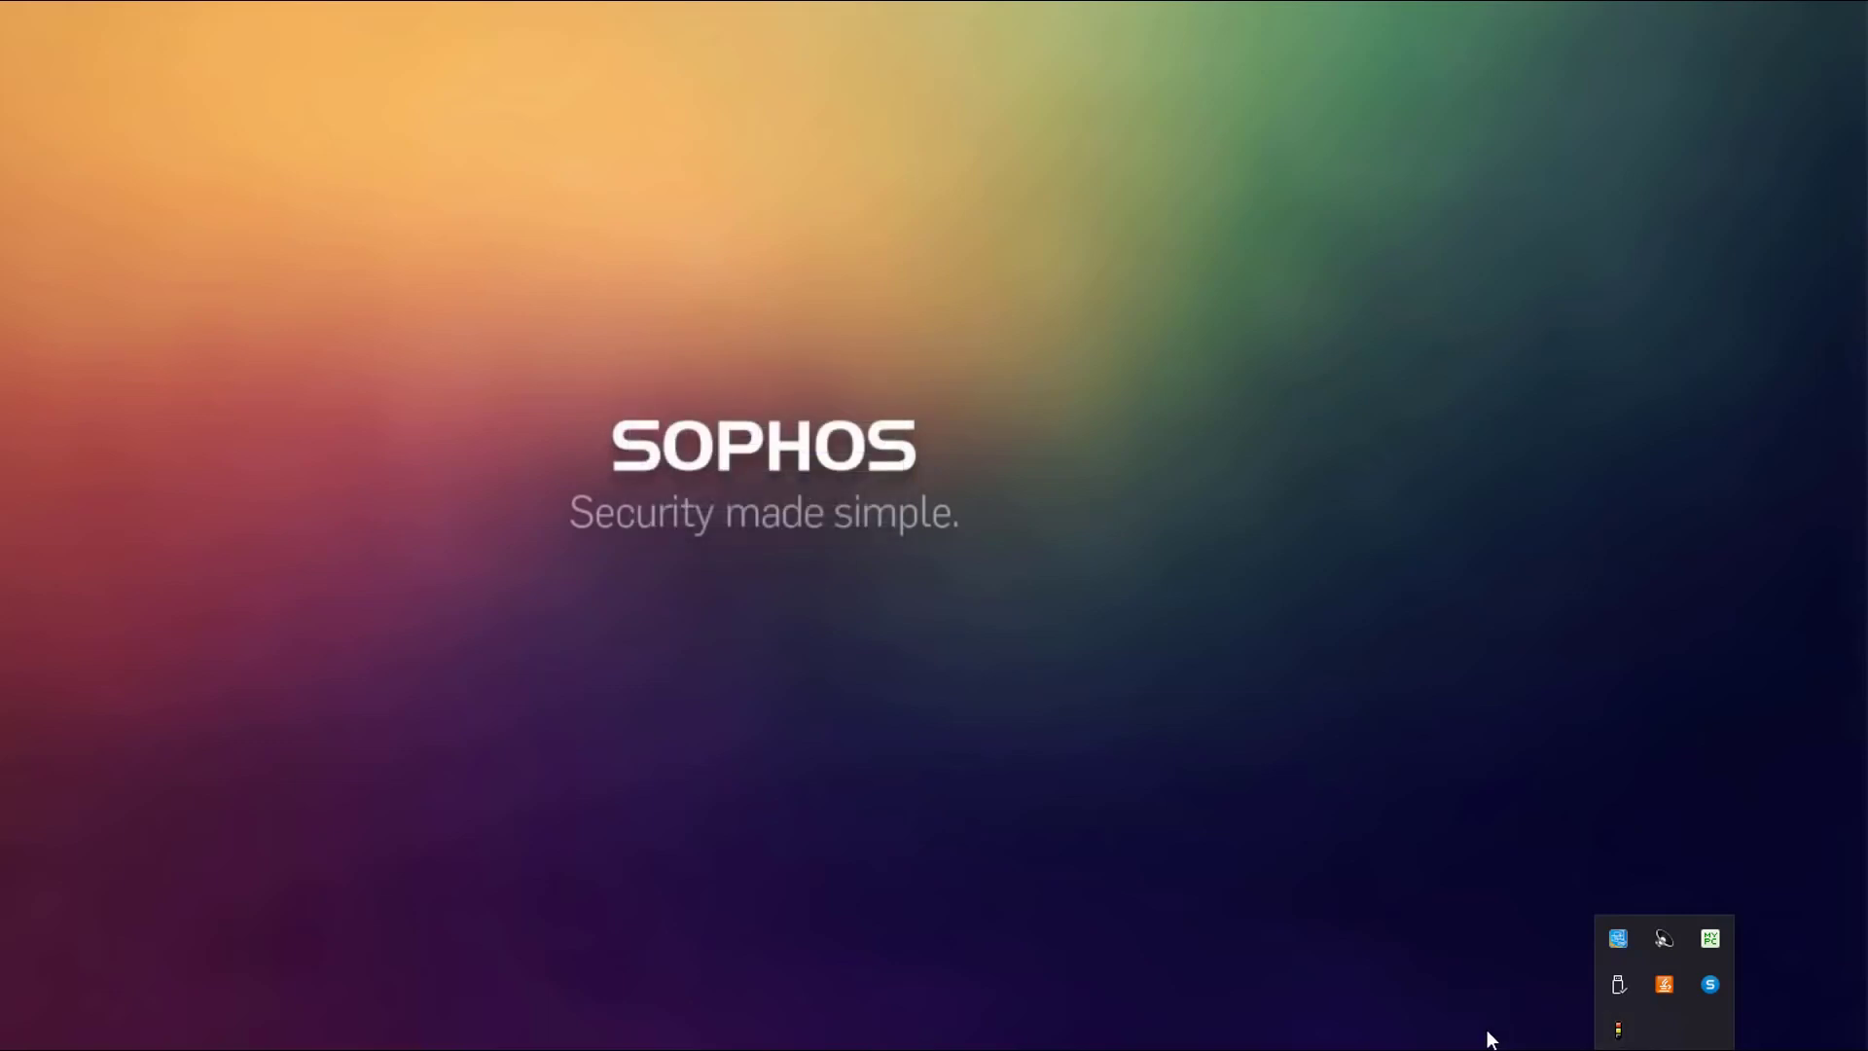
pyautogui.click(1107, 915)
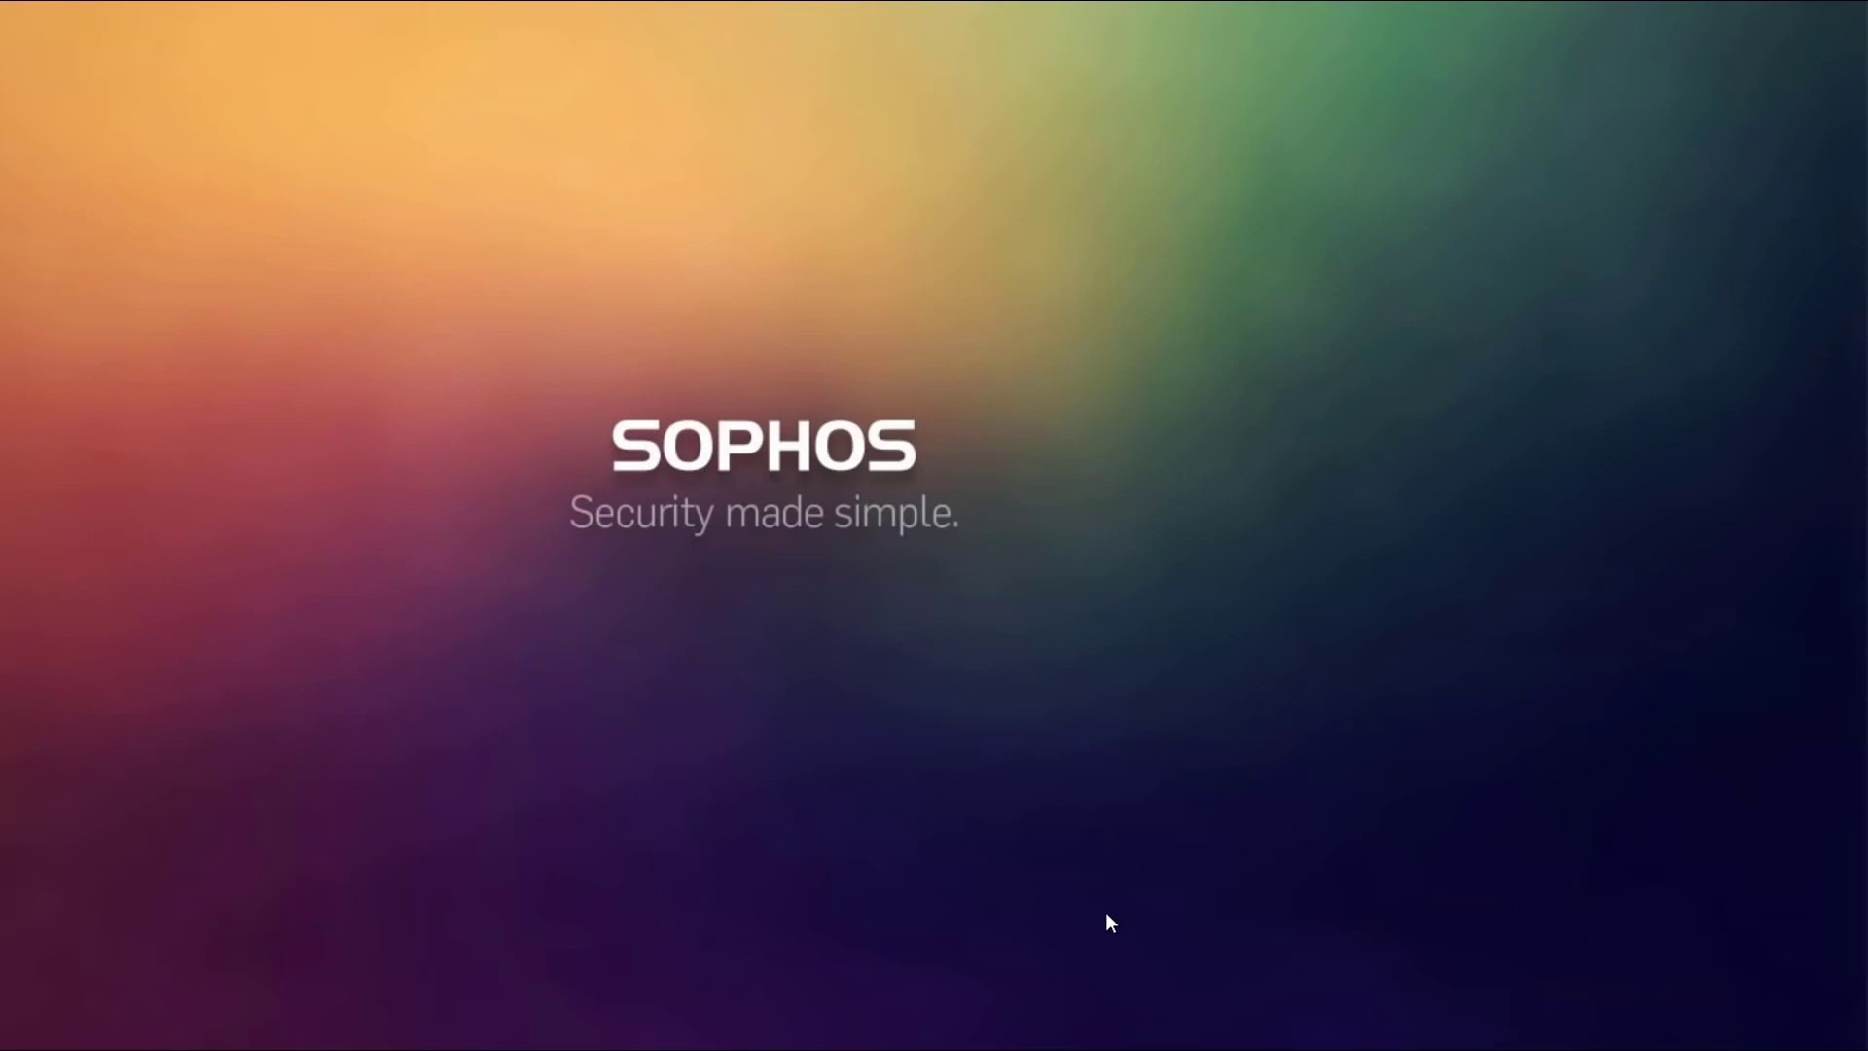